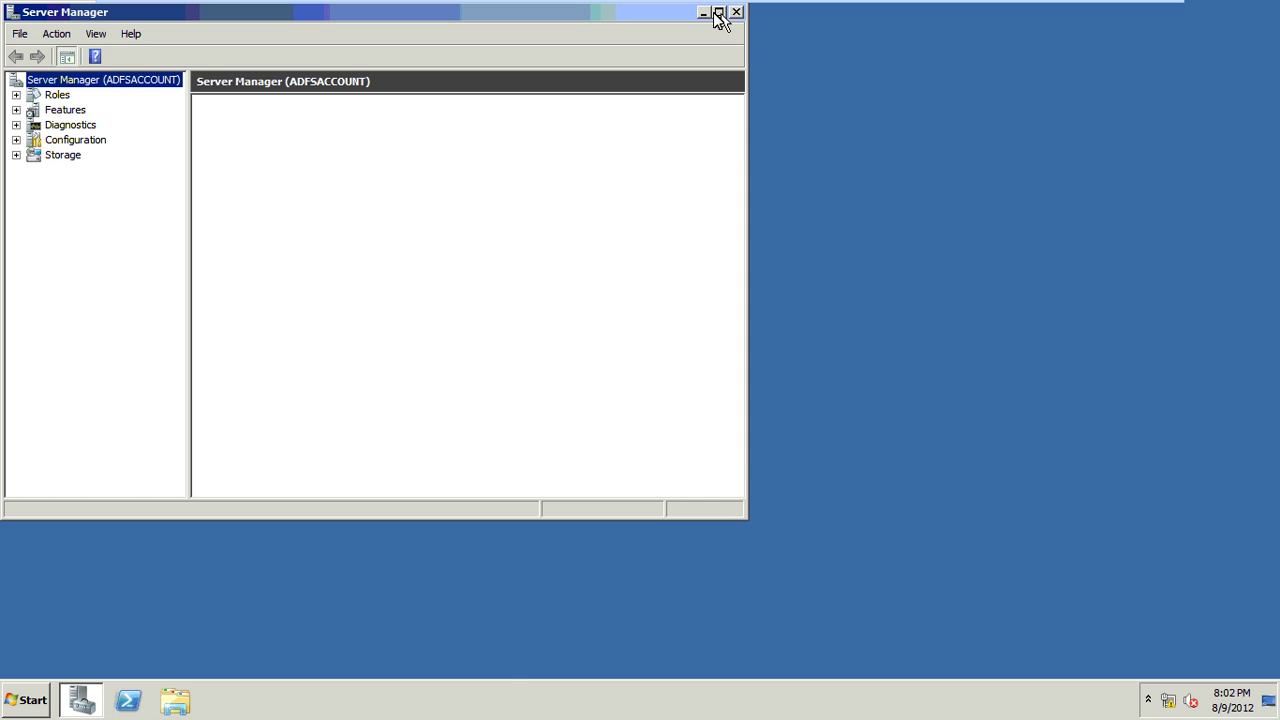
# Show the Roles summary (3 of 17 installed) and start the Add Roles Wizard.
pyautogui.click(58, 95)
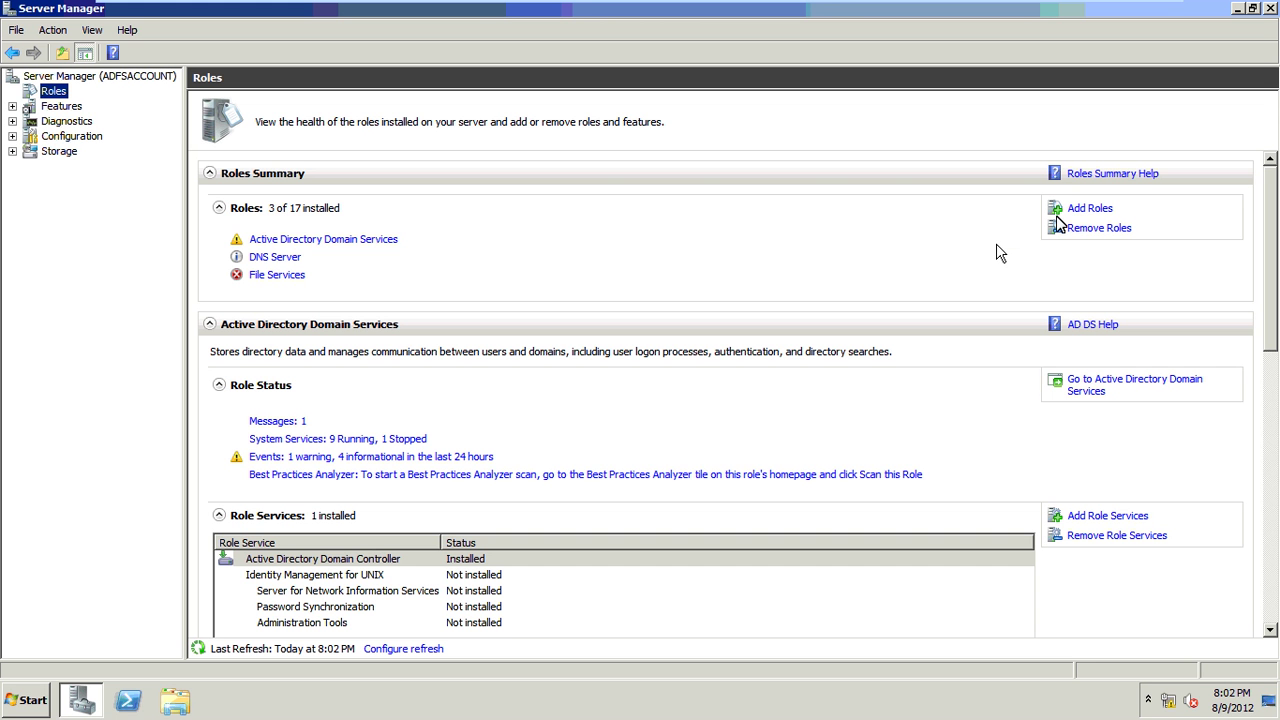
pyautogui.click(1090, 208)
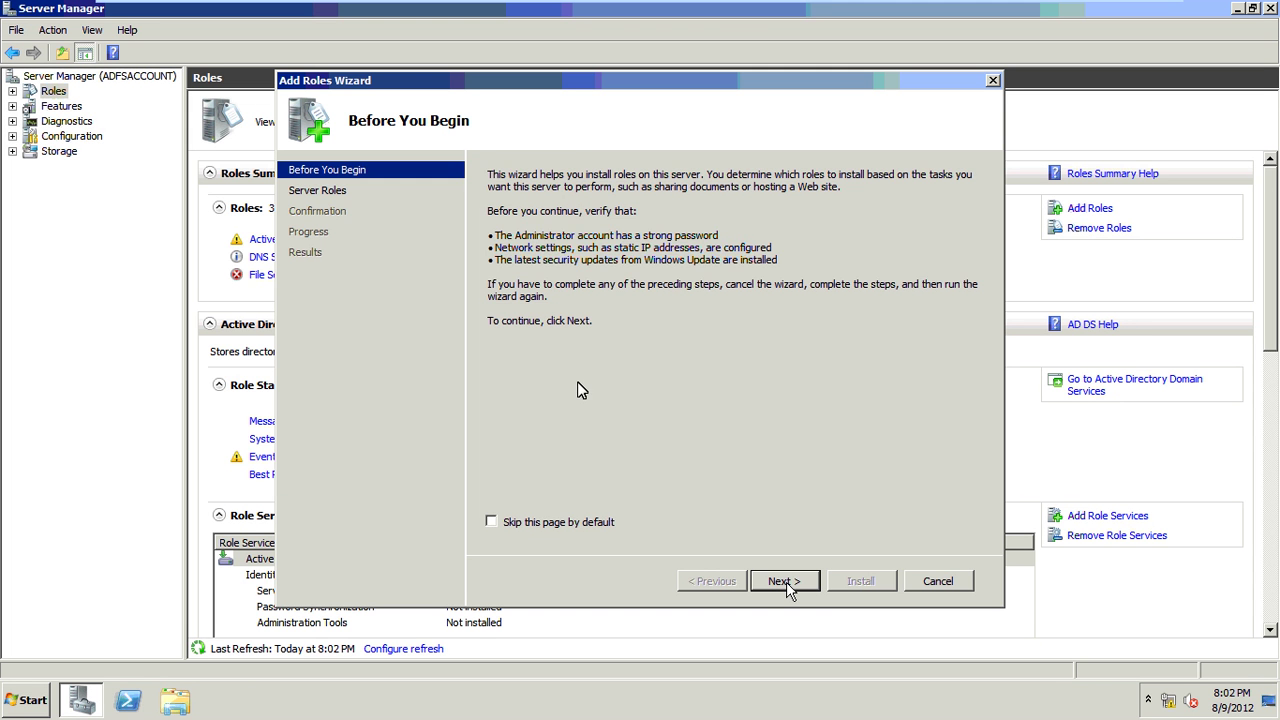
# Install Network Policy and Access Services with Routing and Remote Access Services.
pyautogui.click(786, 582)
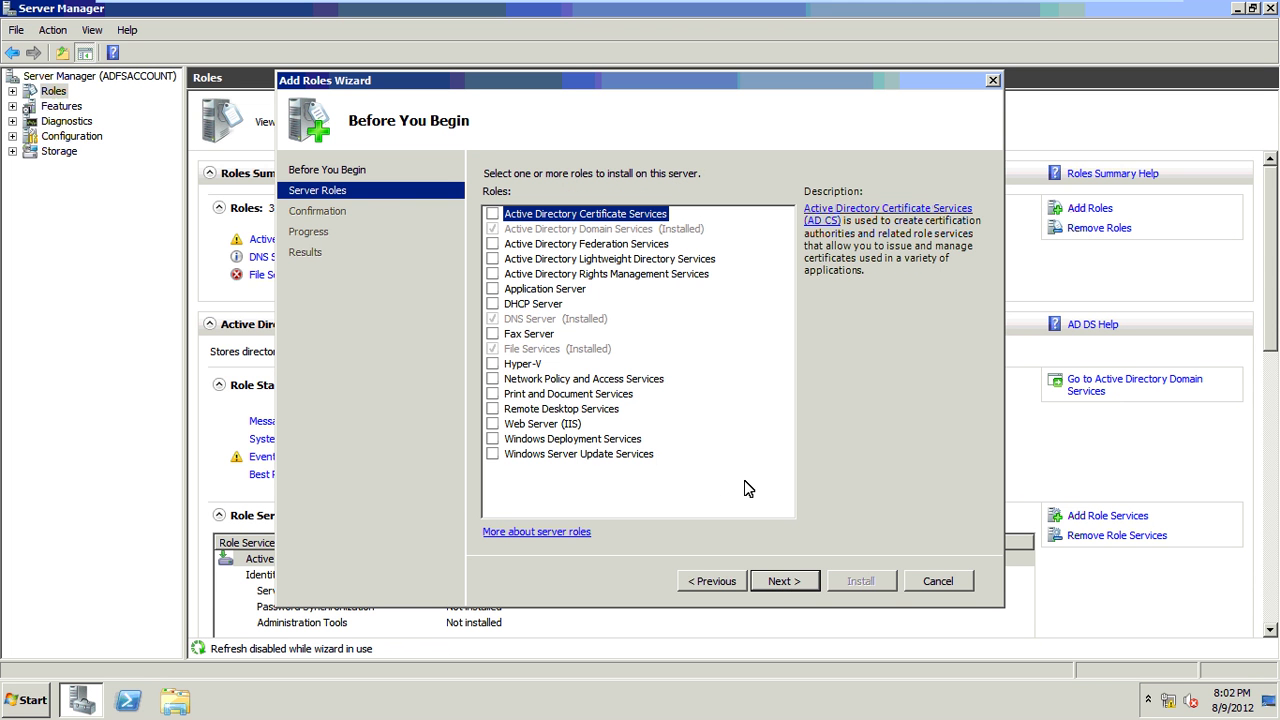
pyautogui.press('space')
pyautogui.click(776, 581)
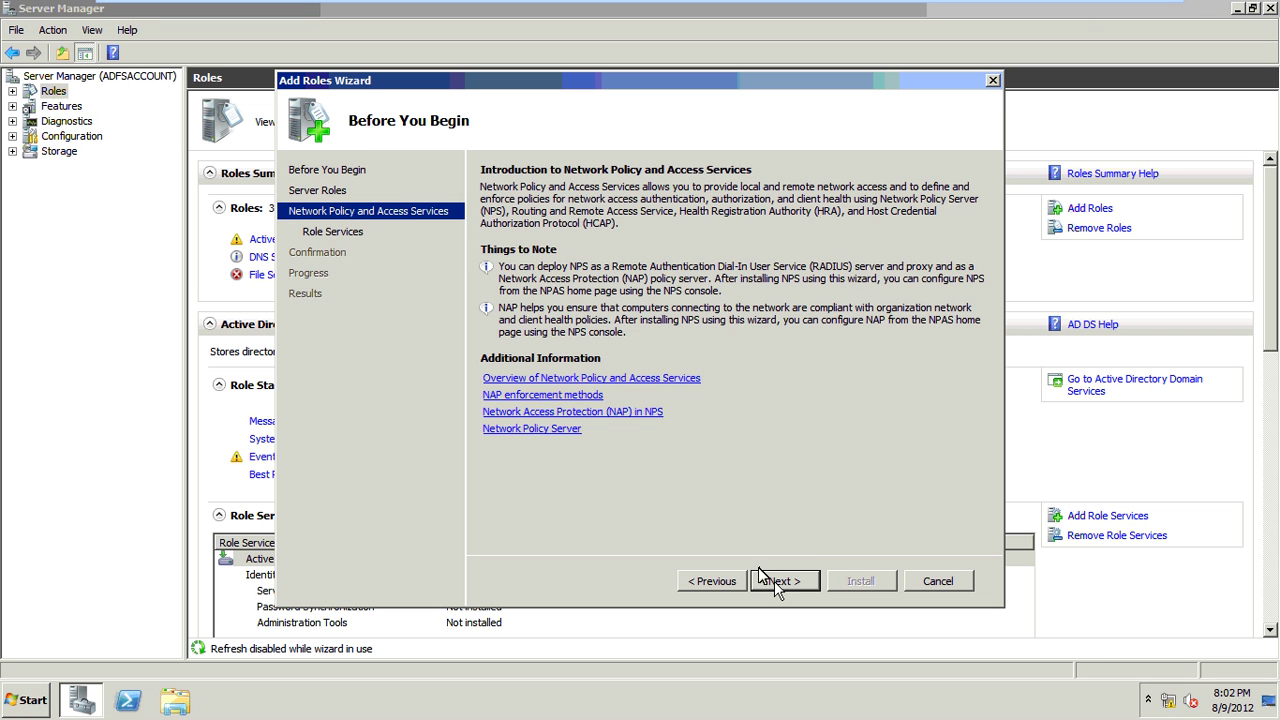
pyautogui.click(774, 581)
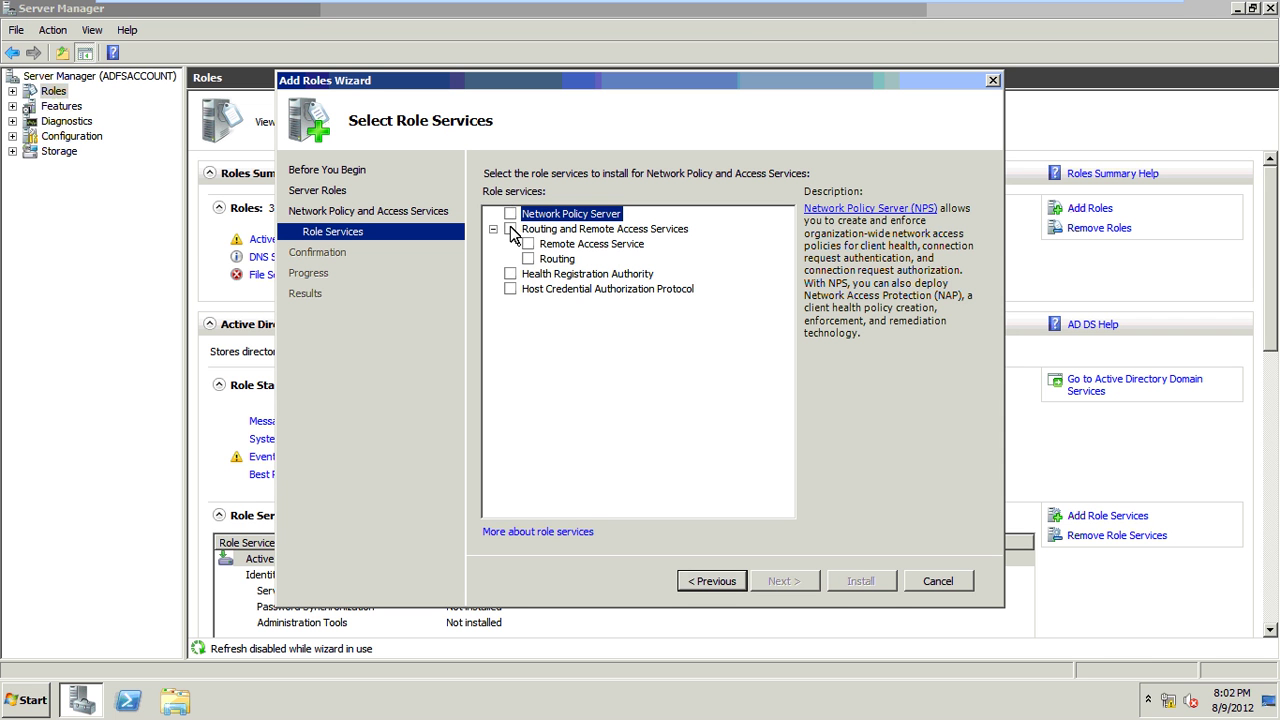
pyautogui.click(510, 229)
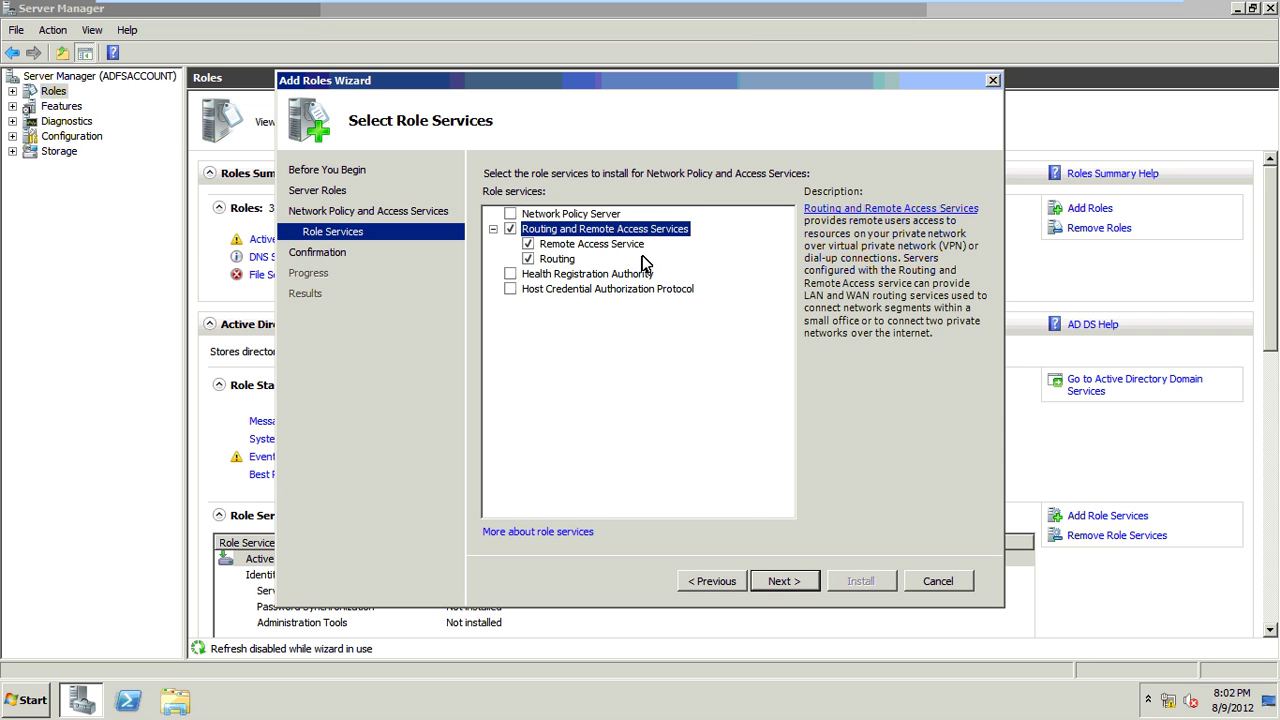
pyautogui.click(783, 581)
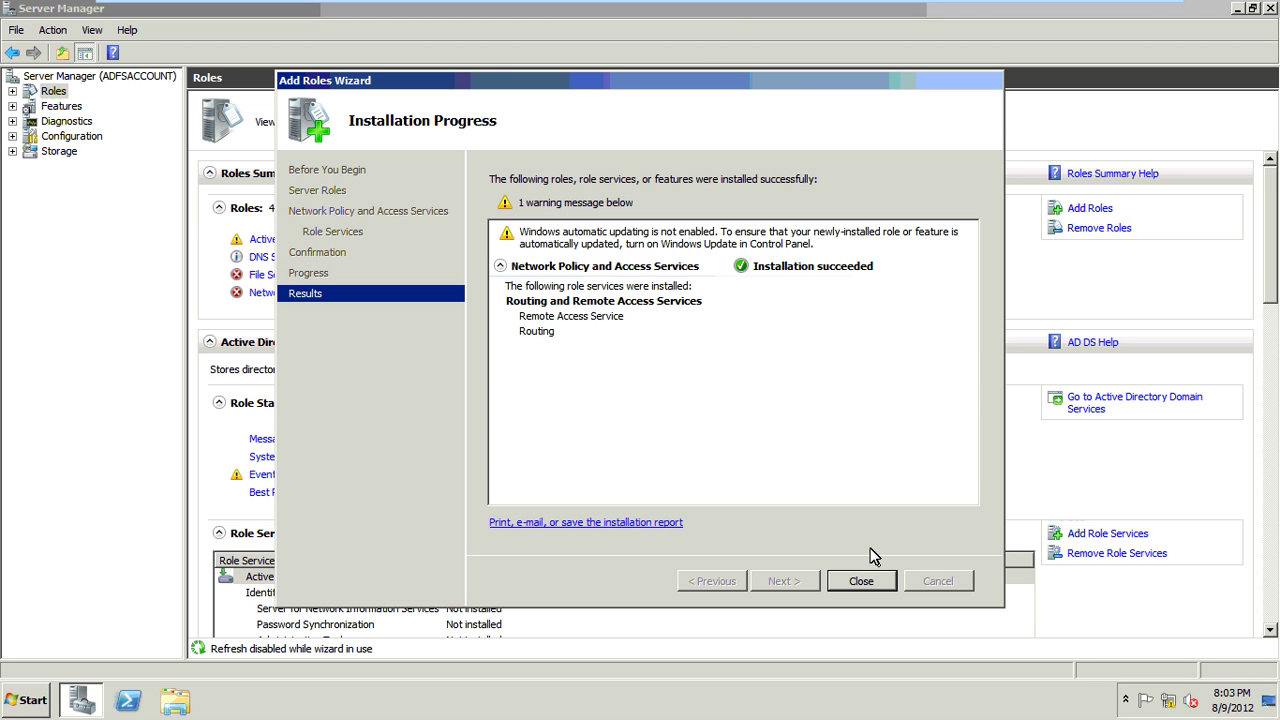
pyautogui.click(864, 582)
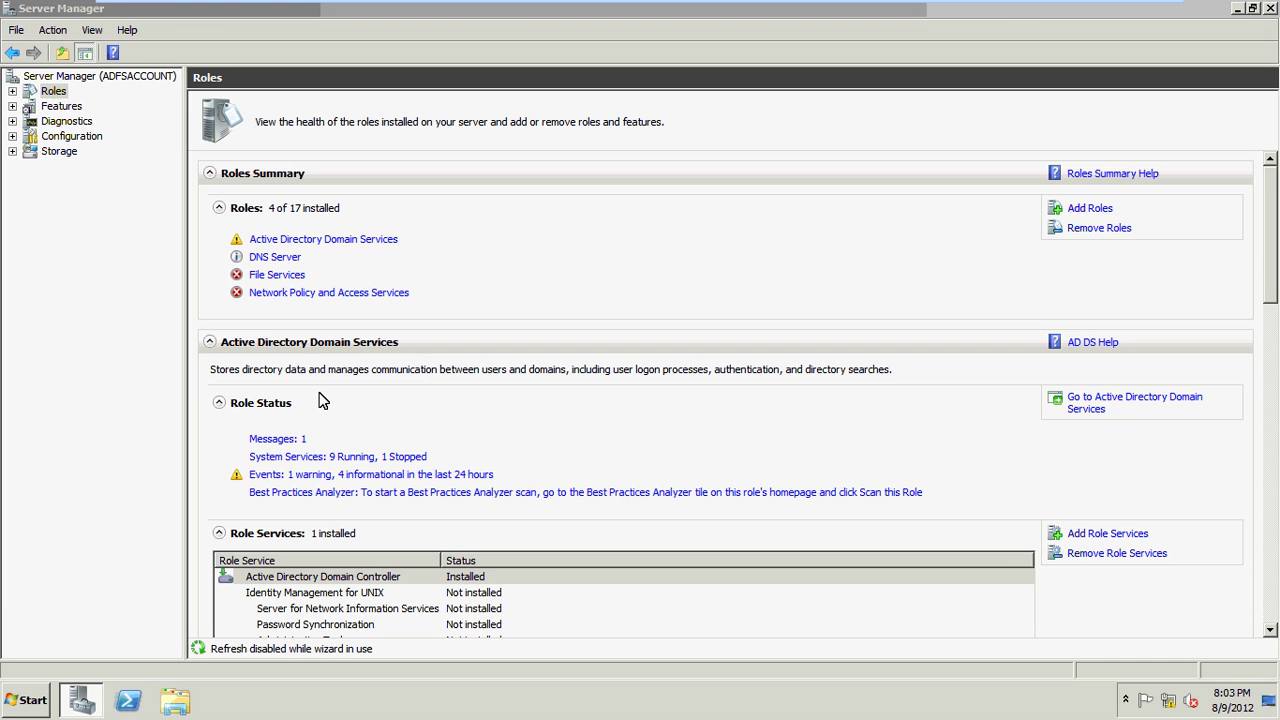
# Open Routing and Remote Access and run Configure and Enable on ADFSACCOUNT (local).
pyautogui.click(14, 697)
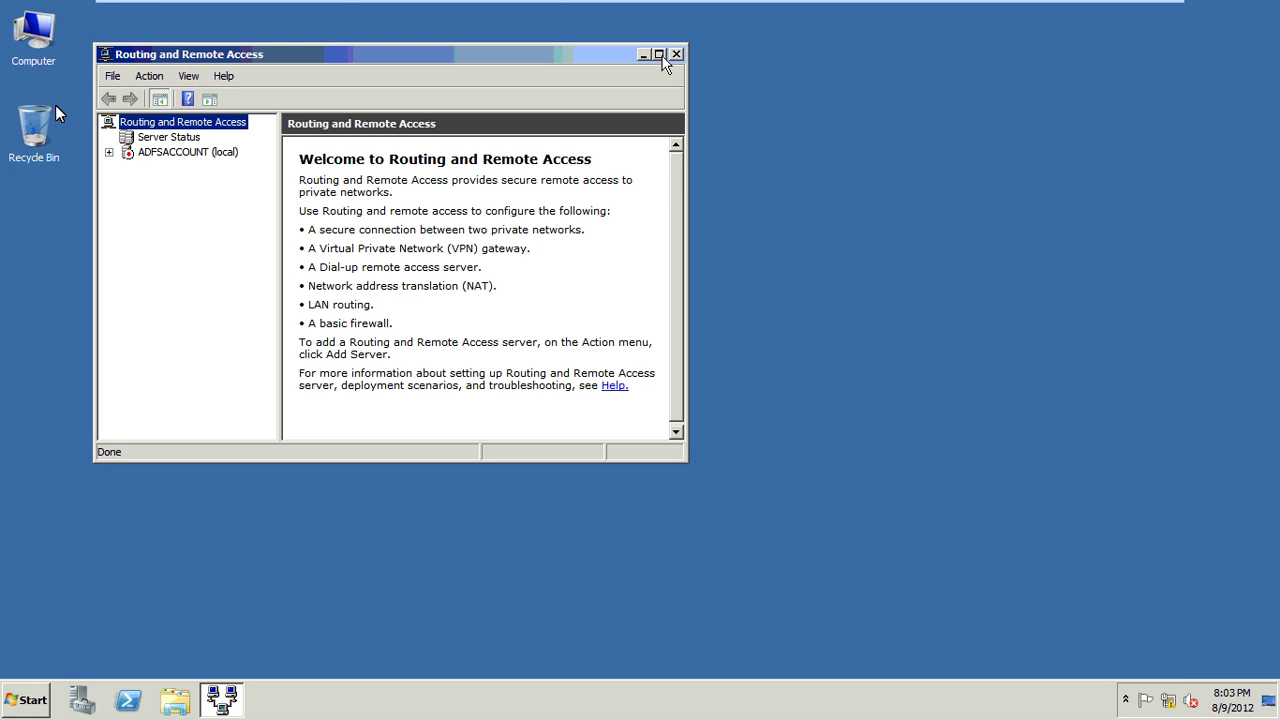
pyautogui.click(659, 55)
pyautogui.click(60, 106)
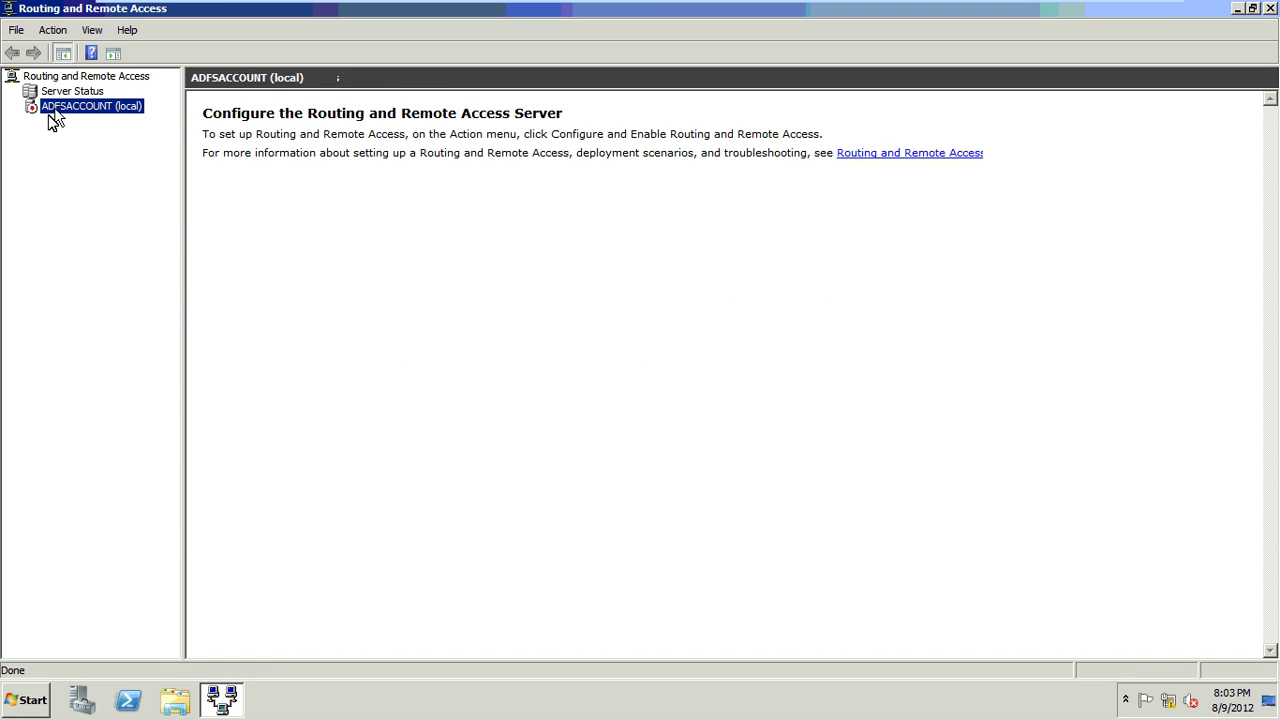
pyautogui.rightClick(57, 110)
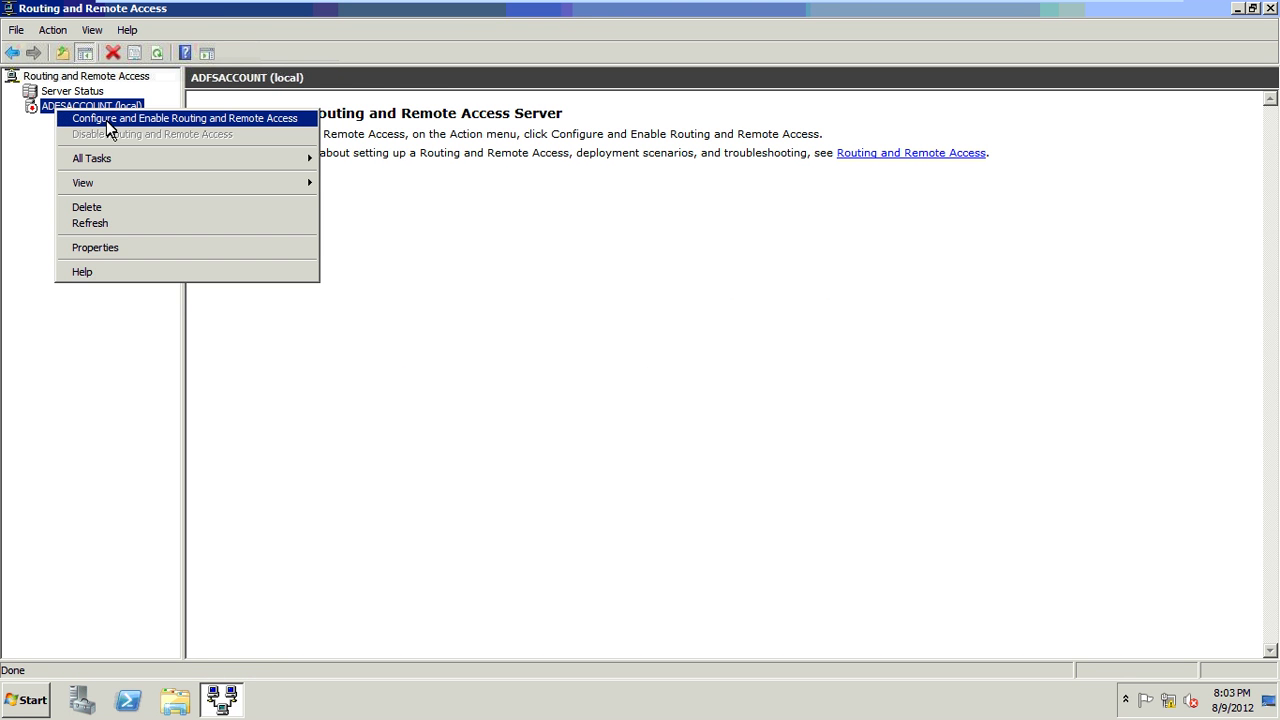
pyautogui.click(106, 120)
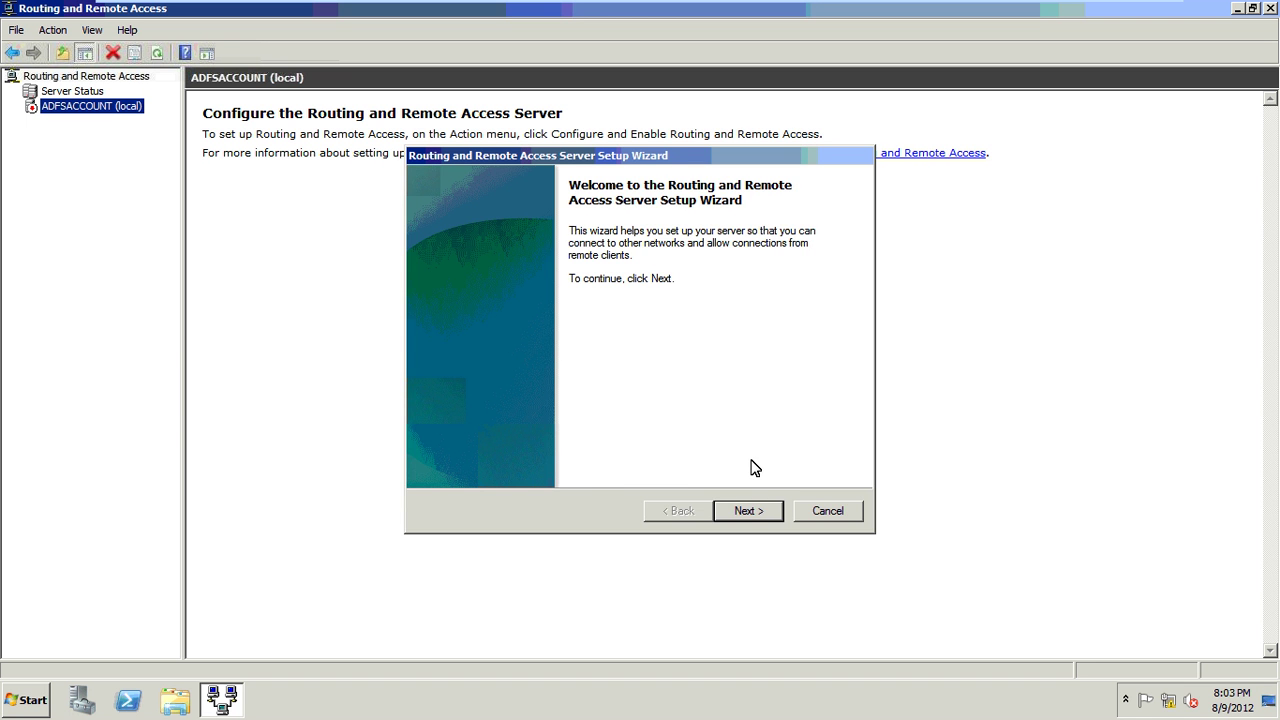
# Choose Remote access with VPN in the wizard and dismiss the network interfaces warning.
pyautogui.click(745, 510)
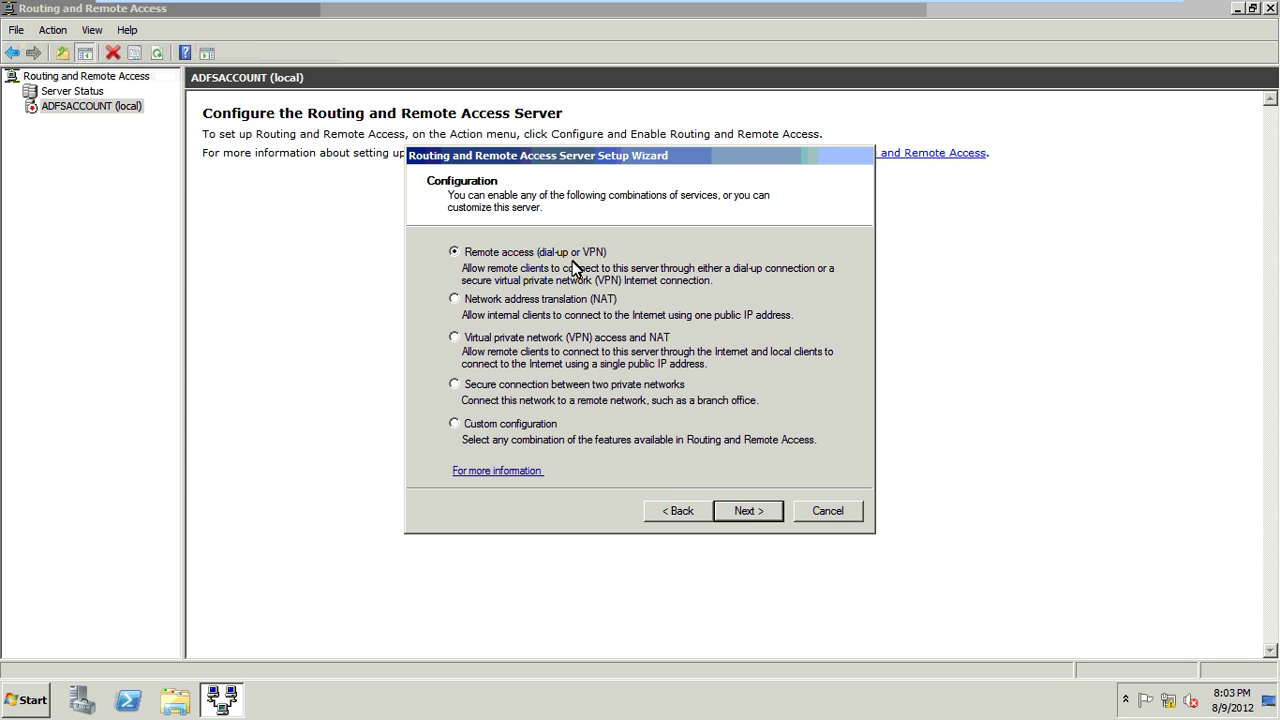
pyautogui.click(715, 510)
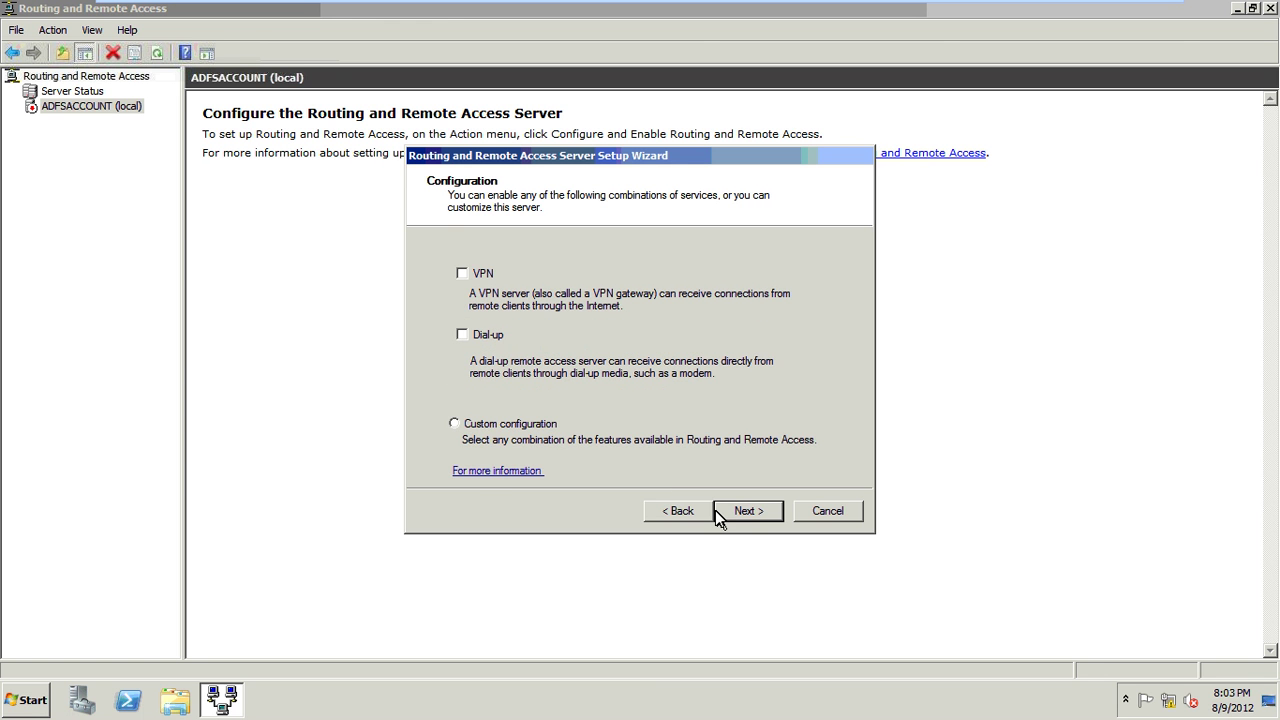
pyautogui.click(462, 274)
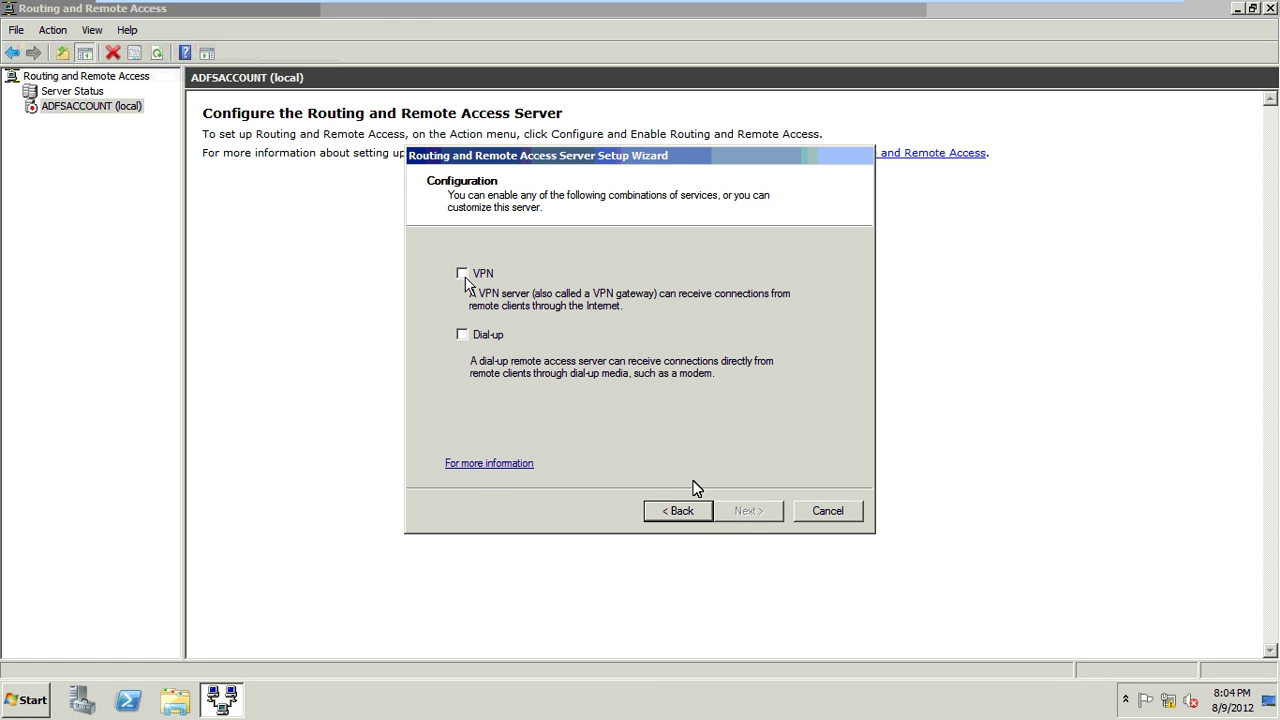
pyautogui.click(751, 515)
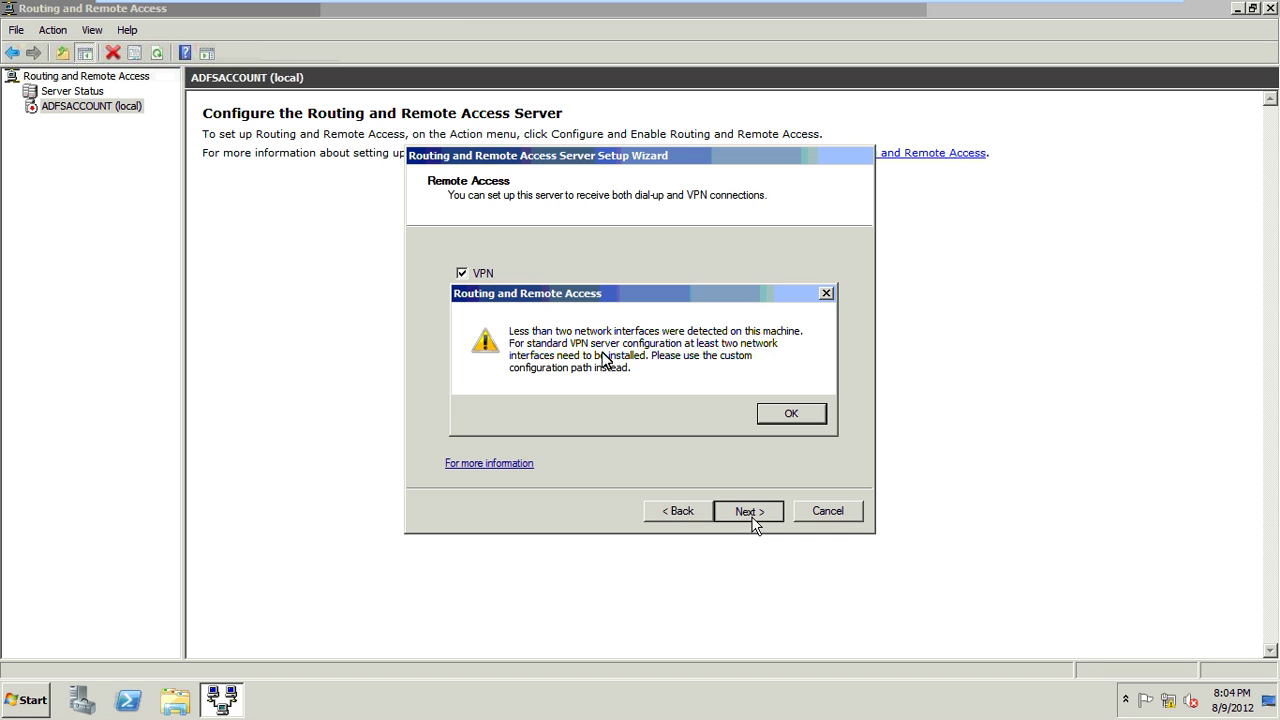
pyautogui.click(786, 410)
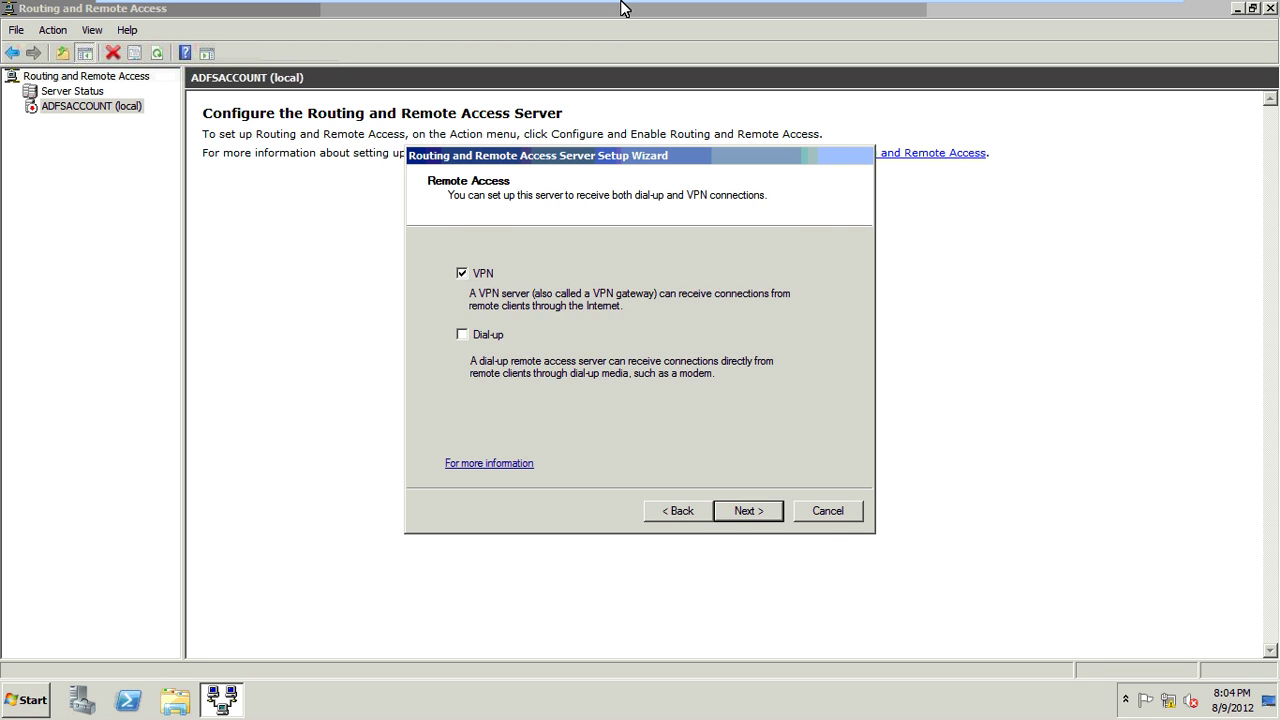
# Add a second network adapter to the server VM on Custom VMnet1 (Host-only).
pyautogui.click(268, 12)
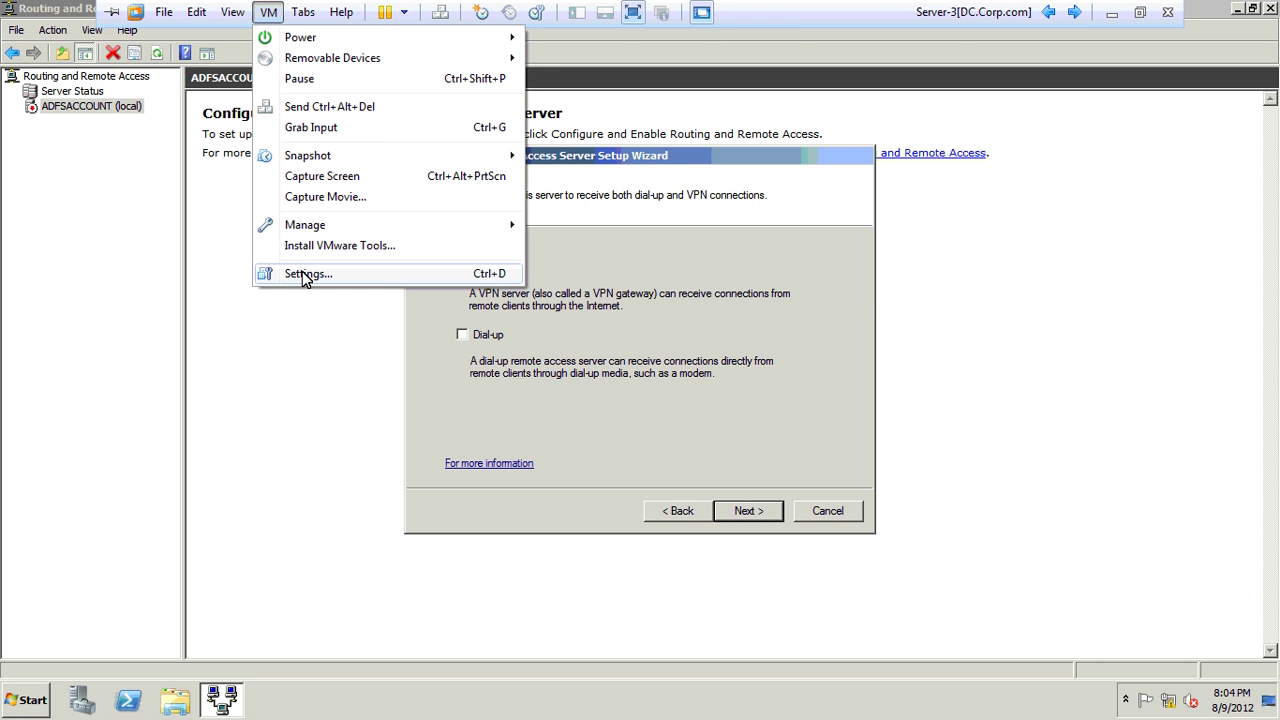
pyautogui.click(490, 266)
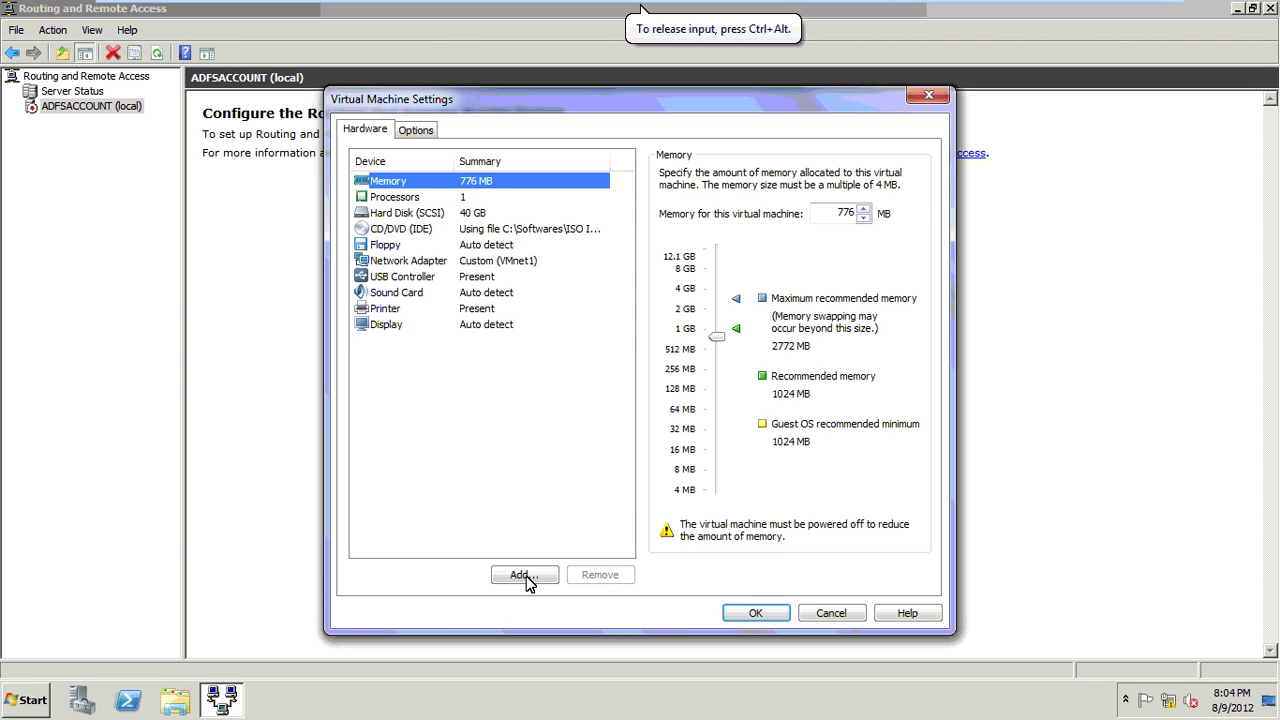
pyautogui.click(525, 575)
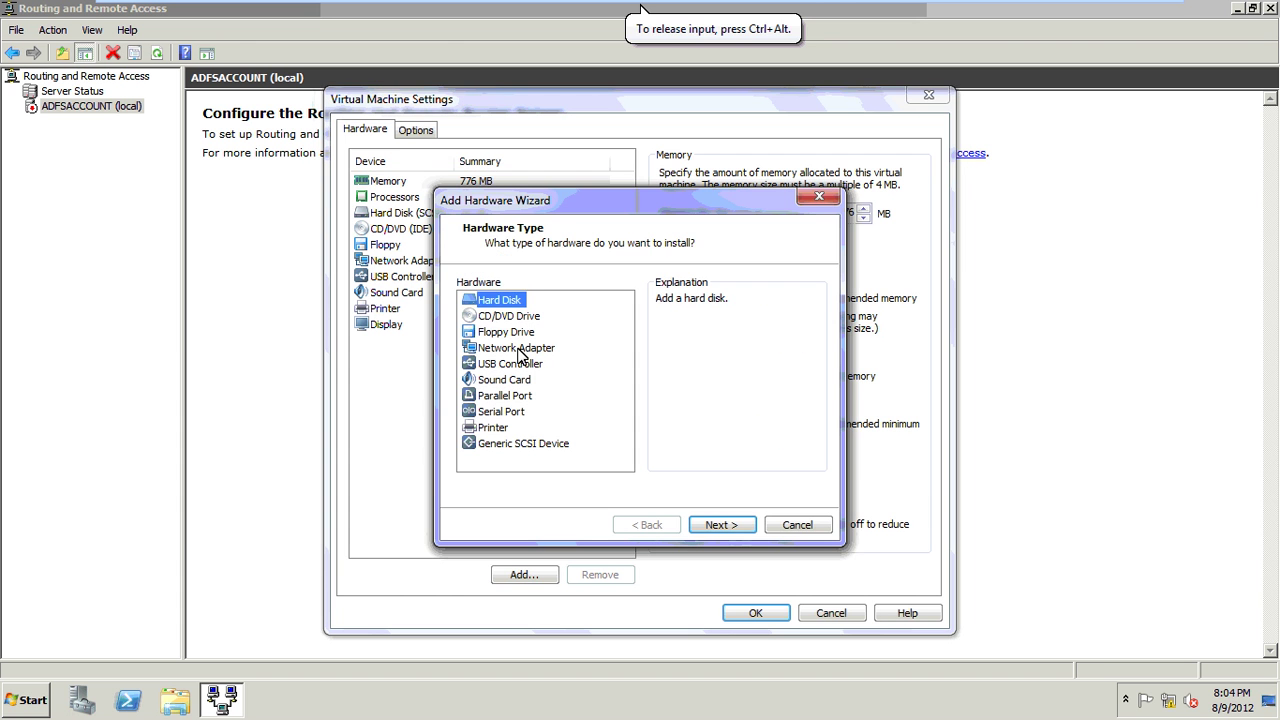
pyautogui.click(519, 349)
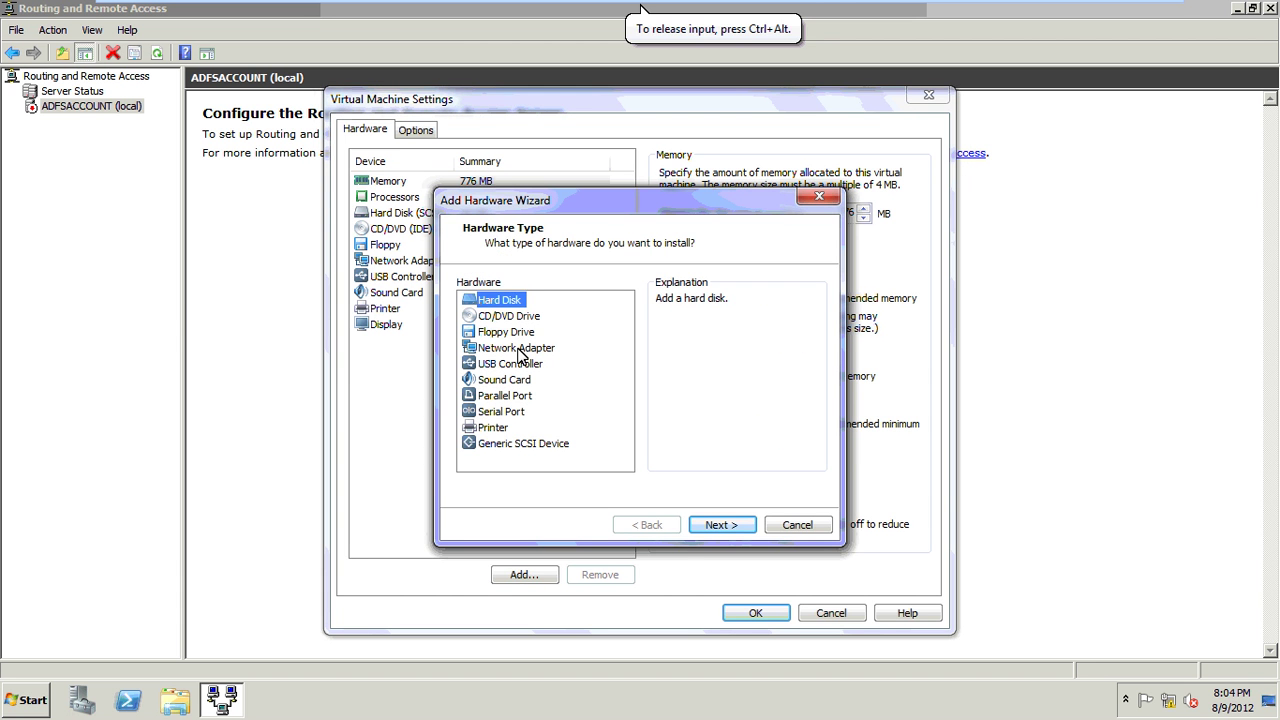
pyautogui.click(720, 525)
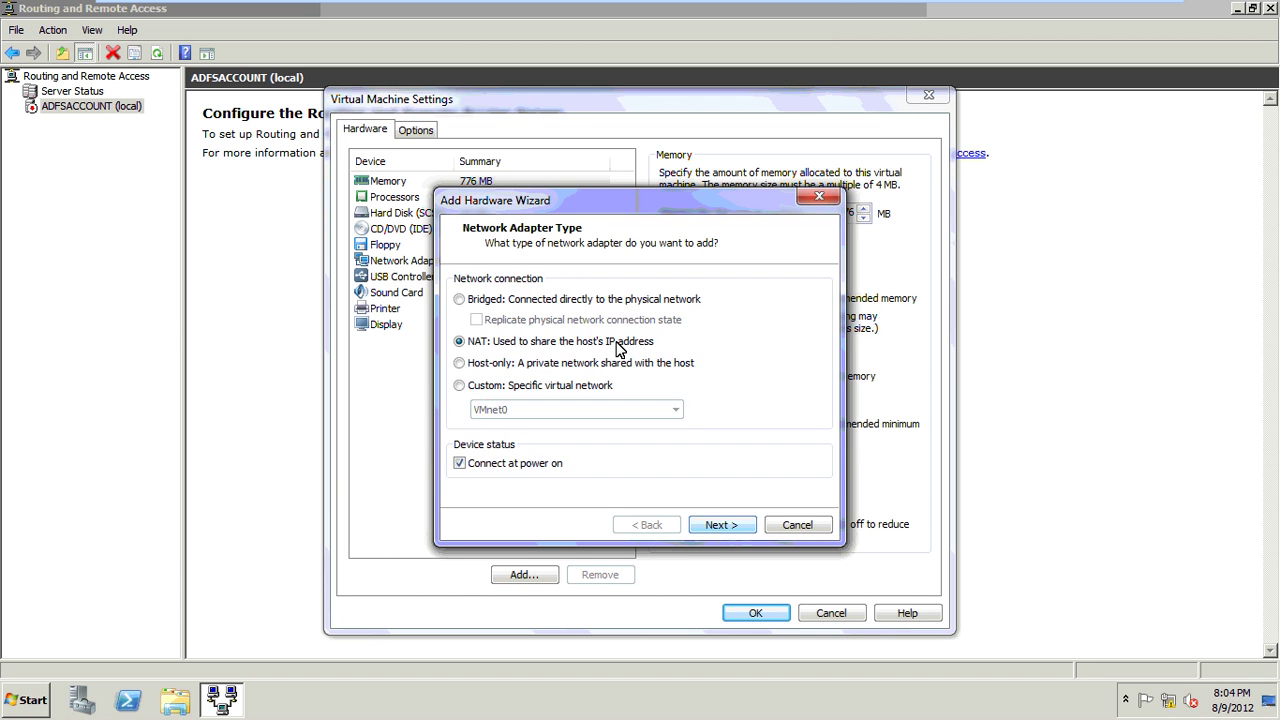
pyautogui.click(503, 389)
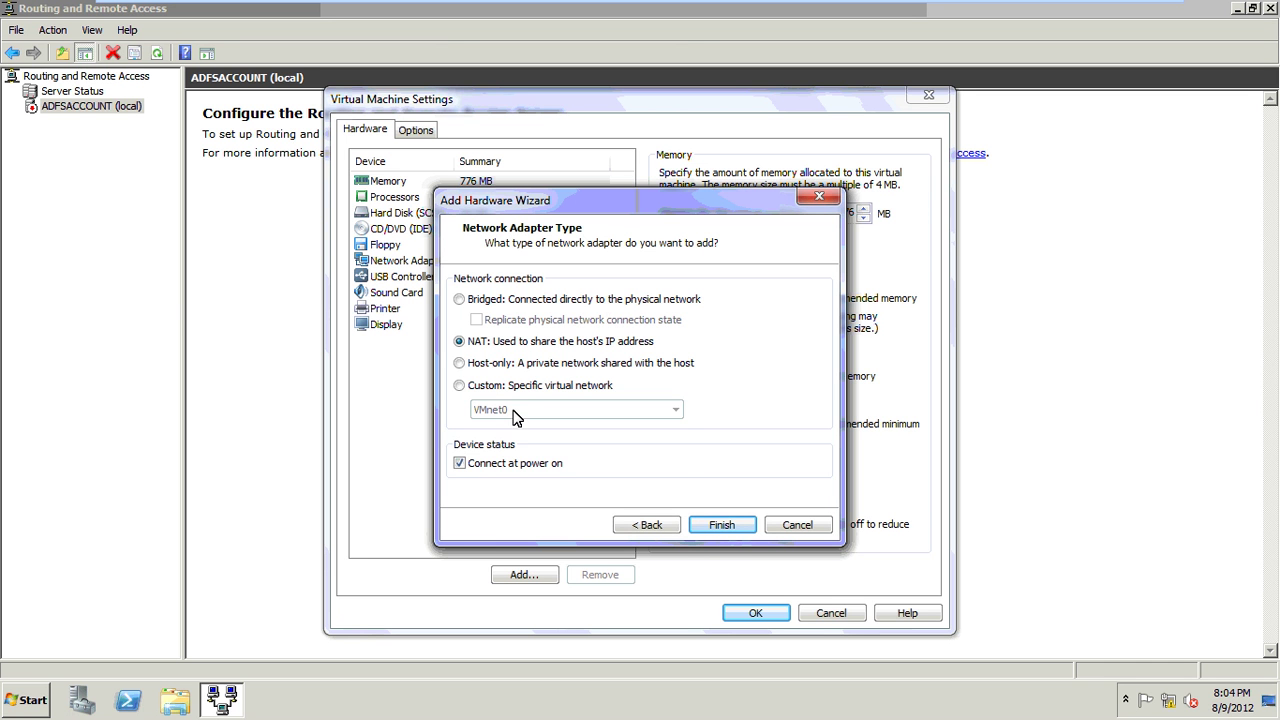
pyautogui.click(517, 417)
pyautogui.click(519, 438)
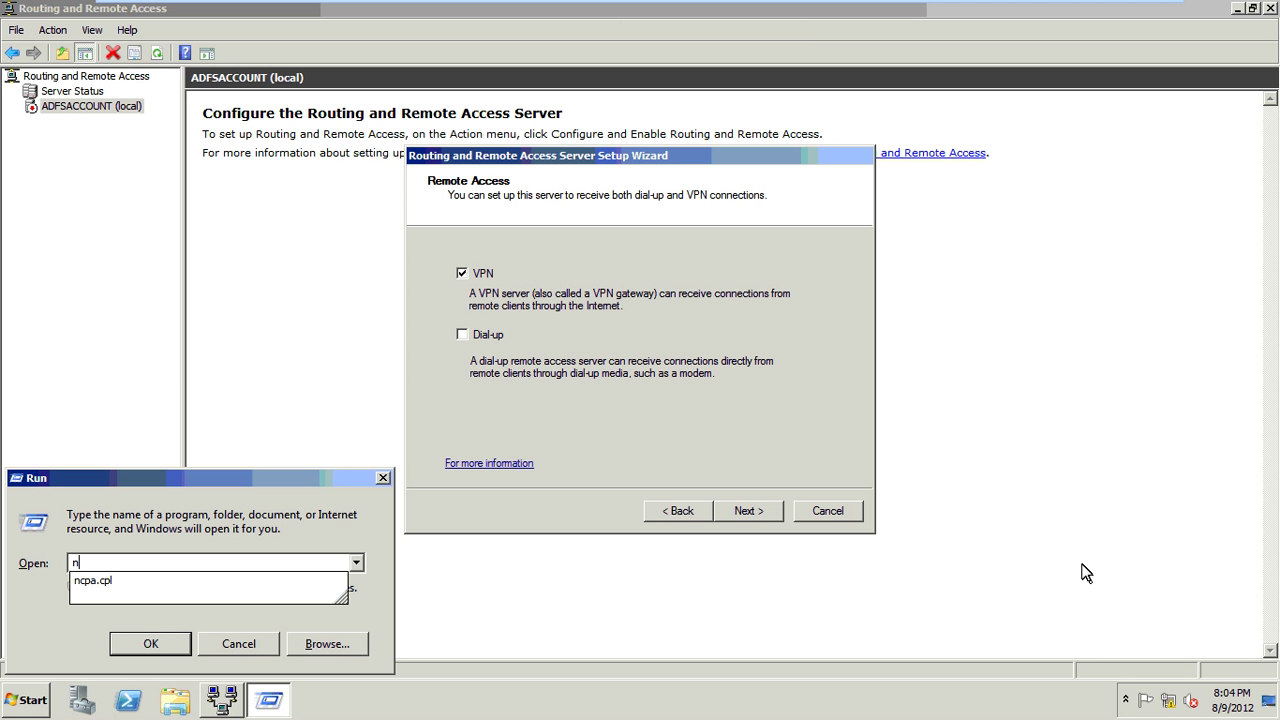
# Open Local Area Connection 2's properties from Network Connections (cpa.cpl).
pyautogui.write('cpa.cpl')
pyautogui.press('Return')
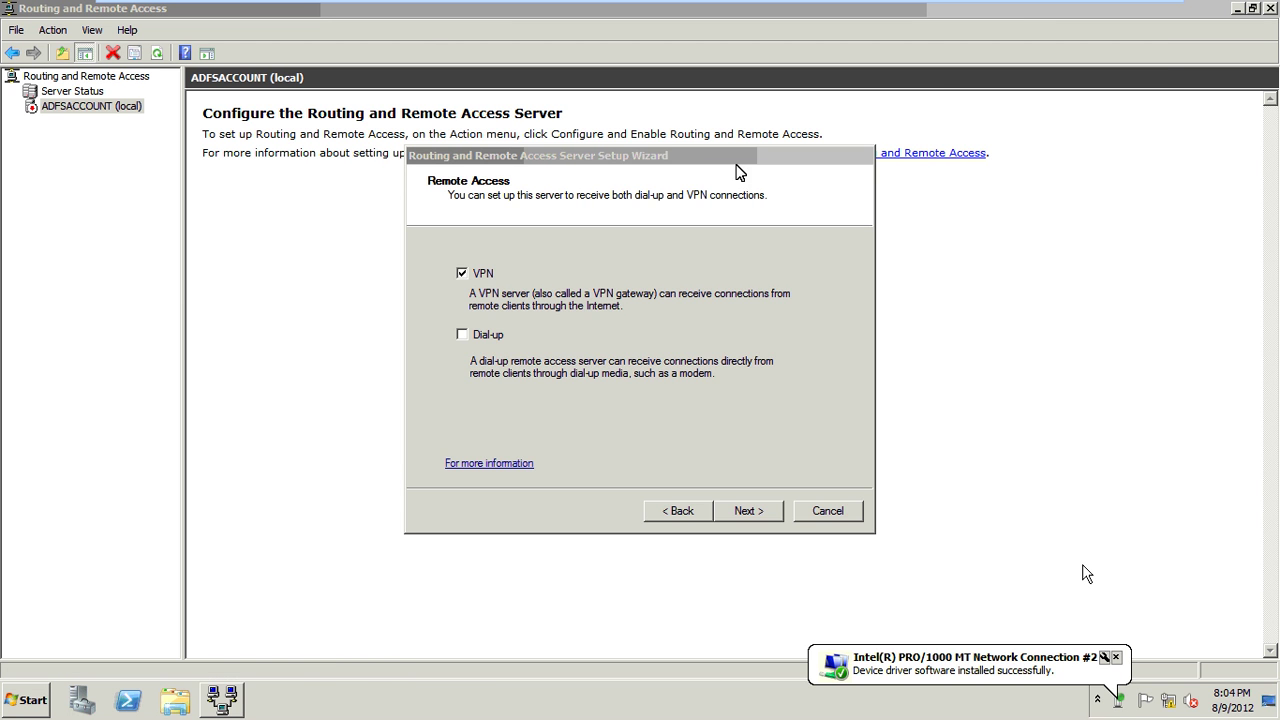
pyautogui.click(736, 172)
pyautogui.rightClick(772, 147)
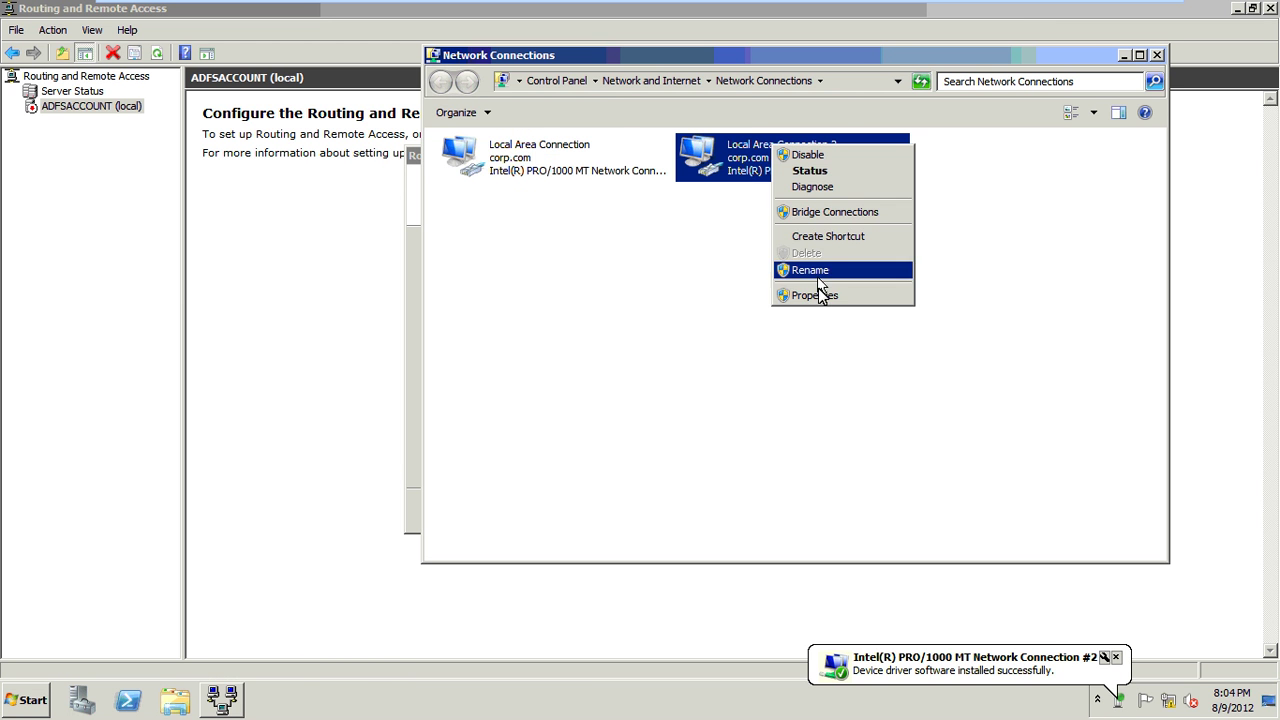
pyautogui.click(818, 290)
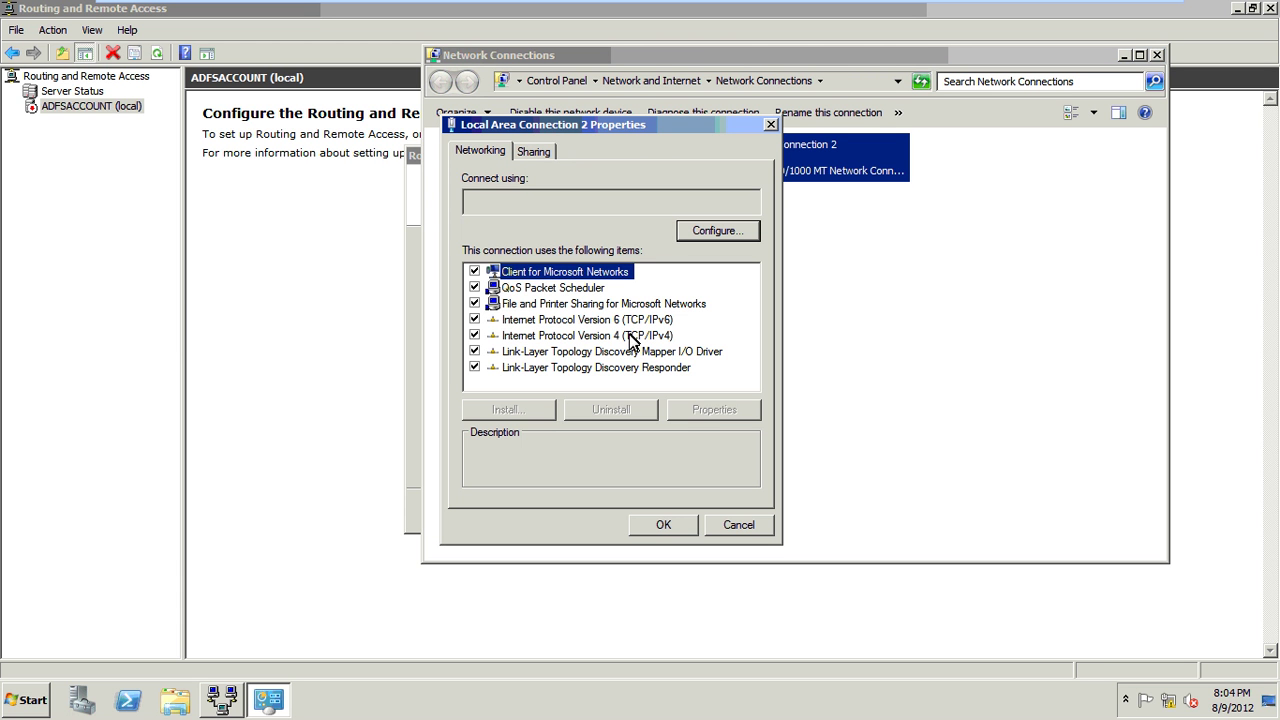
# Give Local Area Connection 2 the static IPv4 address 192.168.1.10.
pyautogui.click(662, 336)
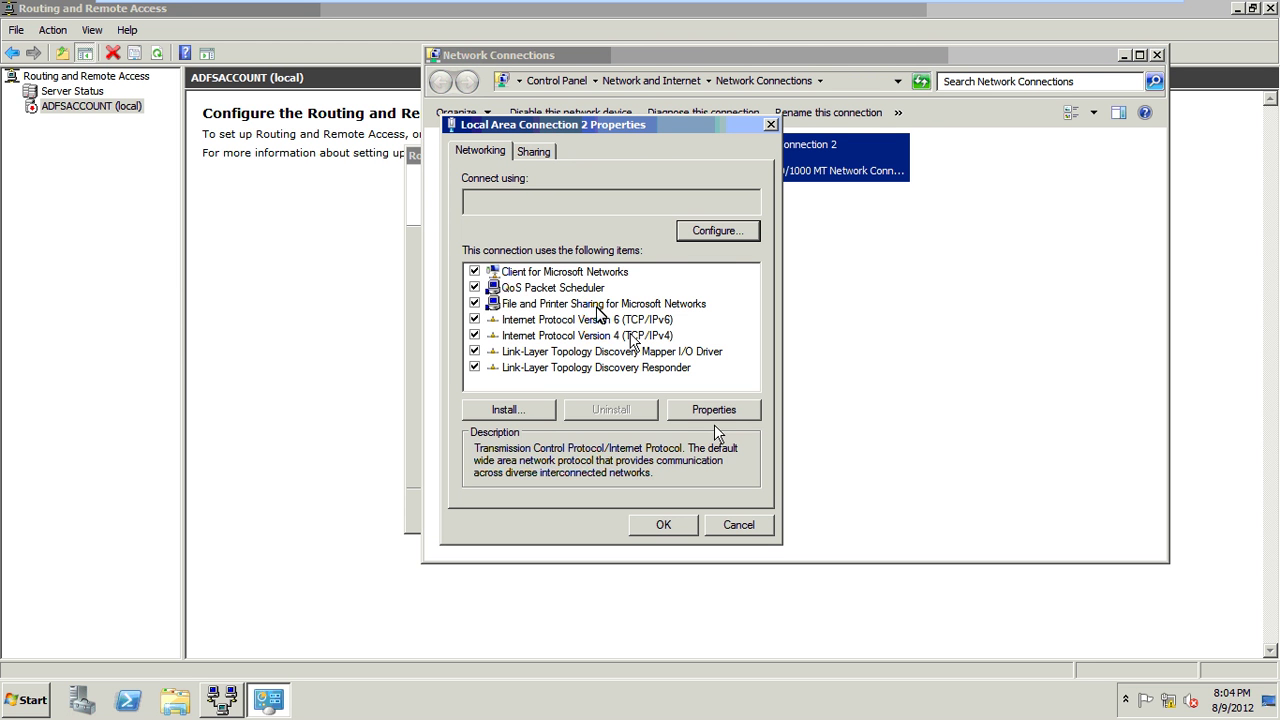
pyautogui.click(714, 412)
pyautogui.click(598, 318)
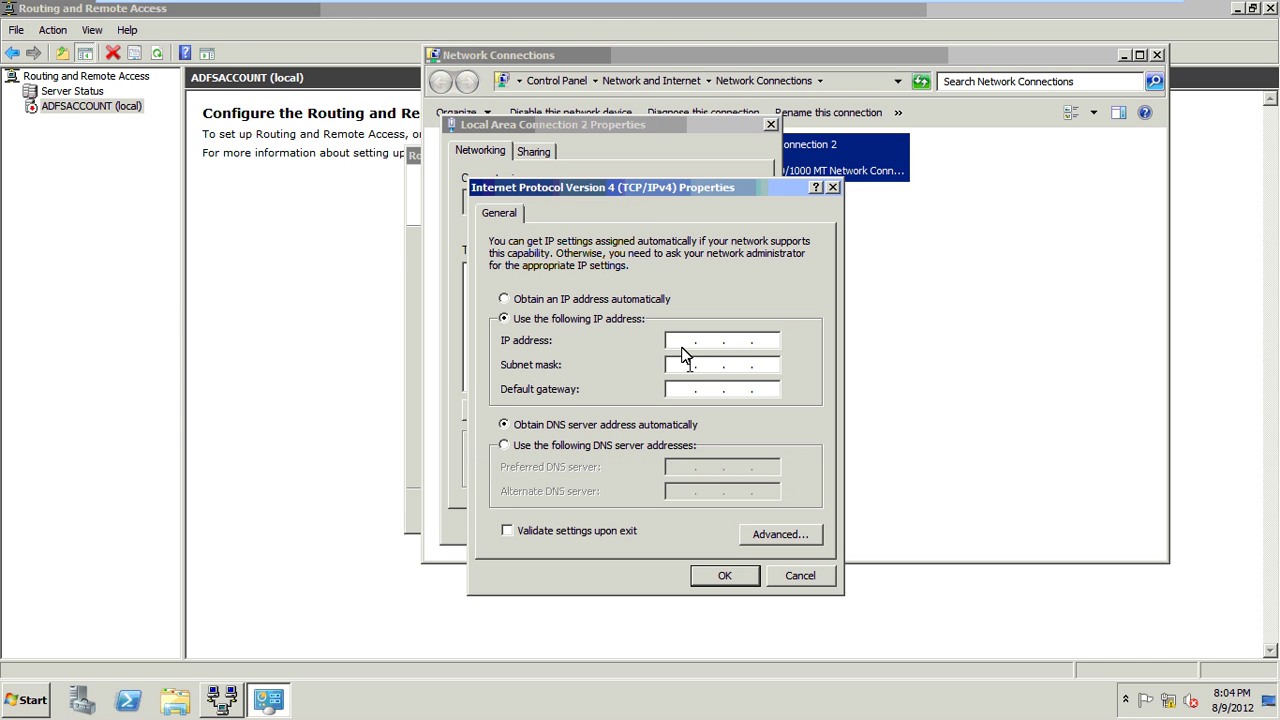
pyautogui.click(681, 341)
pyautogui.write('192 . 1')
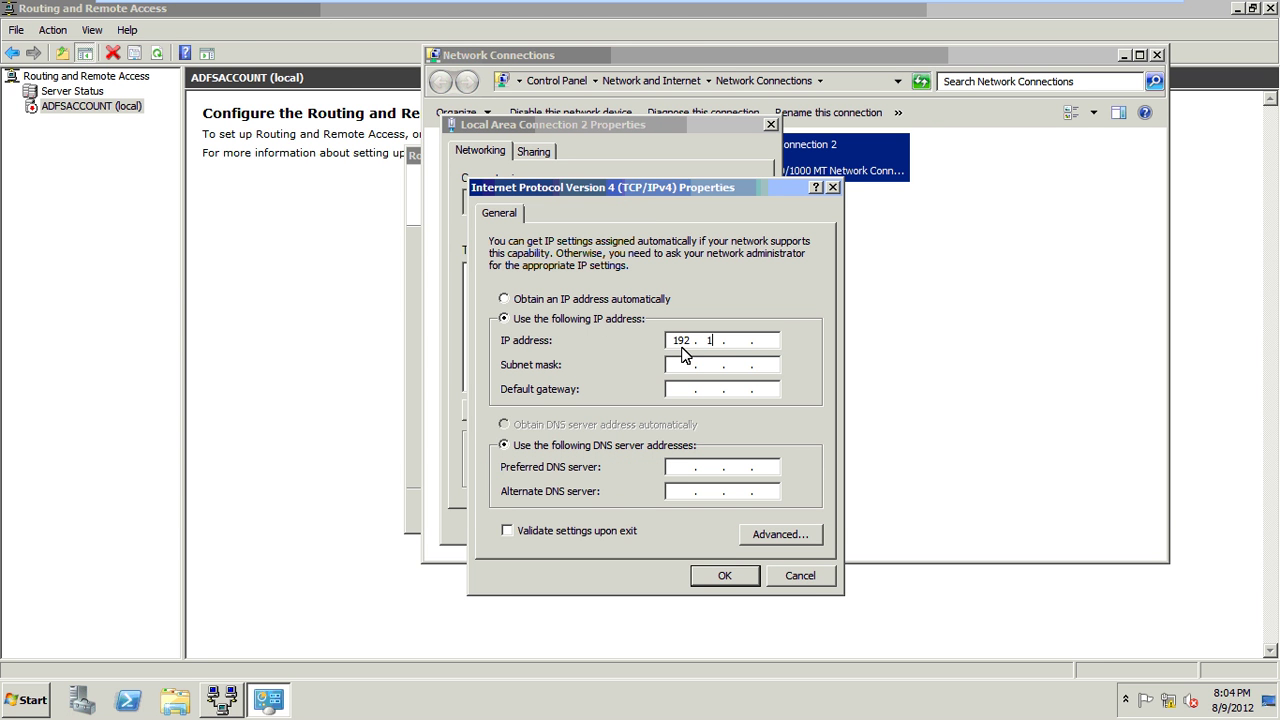
pyautogui.write('61')
pyautogui.press('BackSpace')
pyautogui.write('8.1.10')
pyautogui.click(725, 576)
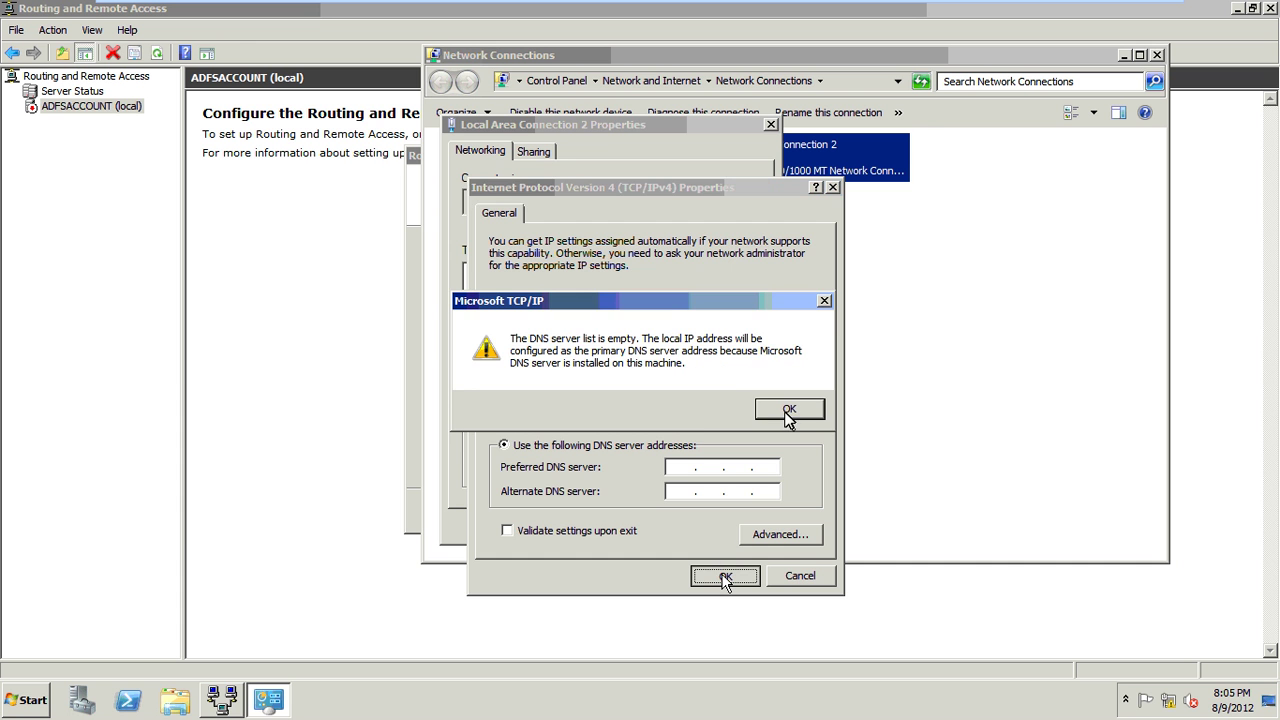
pyautogui.click(790, 410)
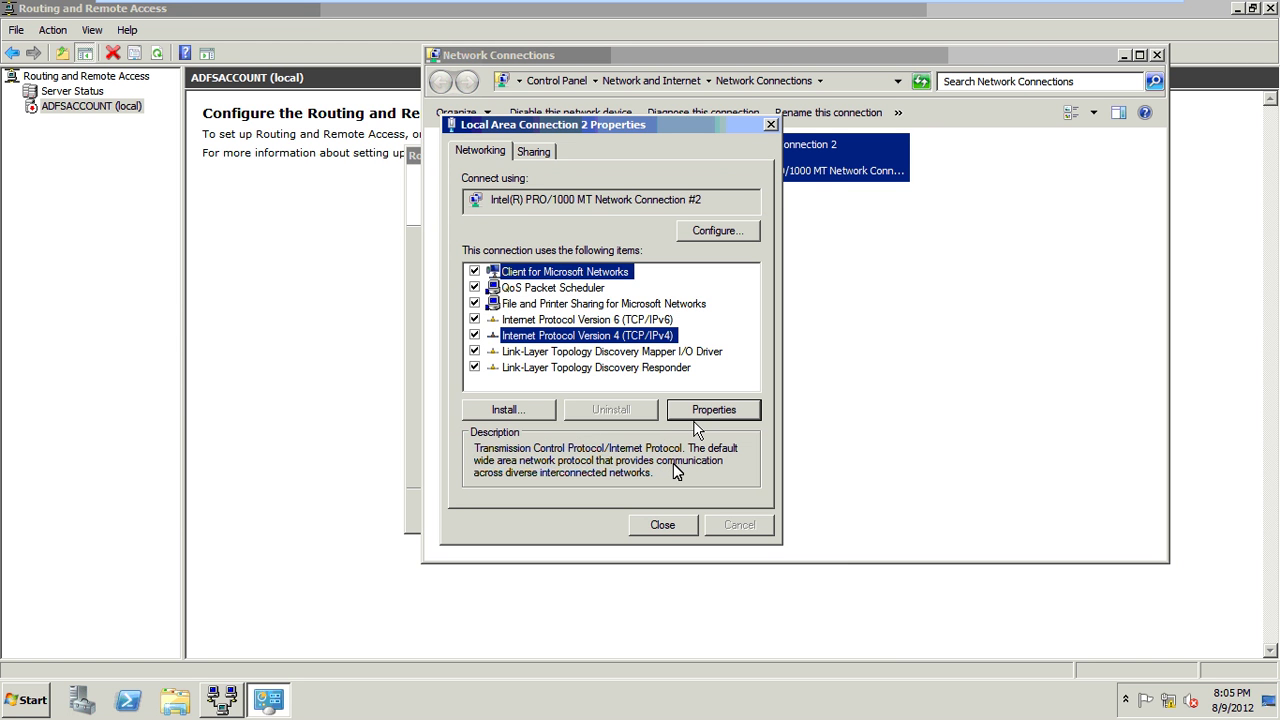
# Set the preferred DNS server to 192.168.1.10 and save the IPv4 settings.
pyautogui.click(700, 411)
pyautogui.click(677, 467)
pyautogui.write('192.168.')
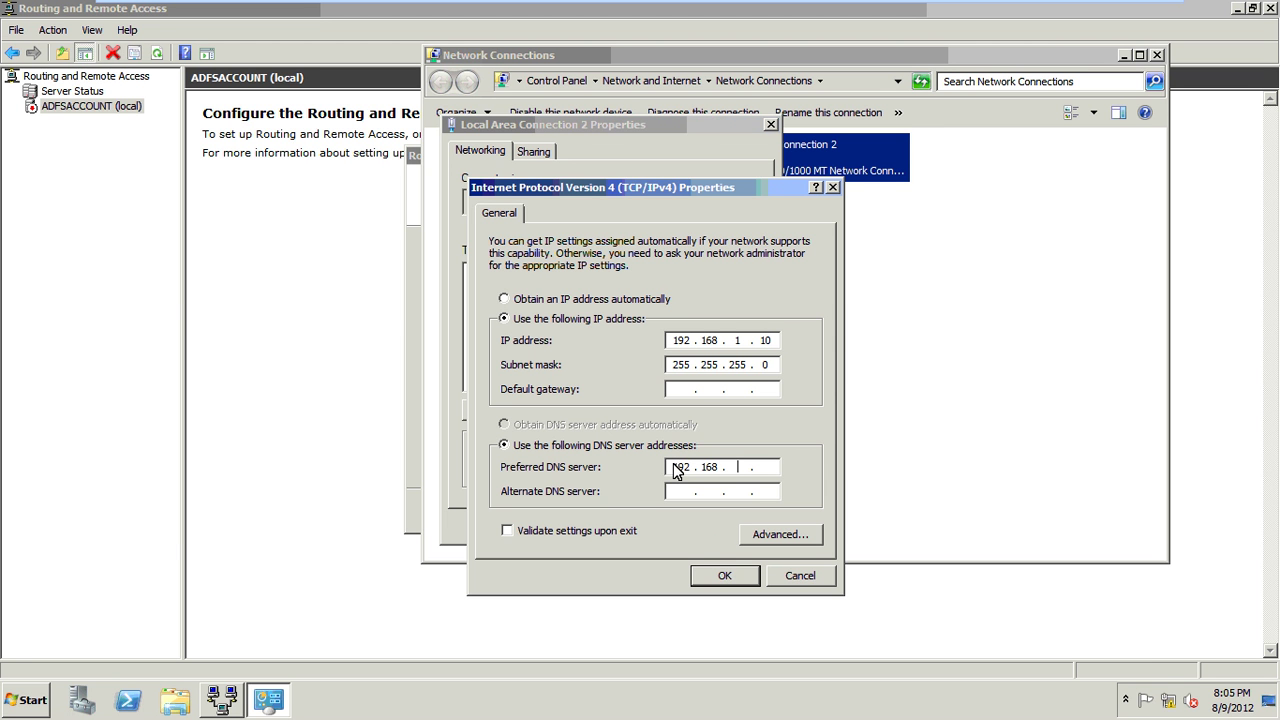
pyautogui.write('1.10')
pyautogui.click(714, 575)
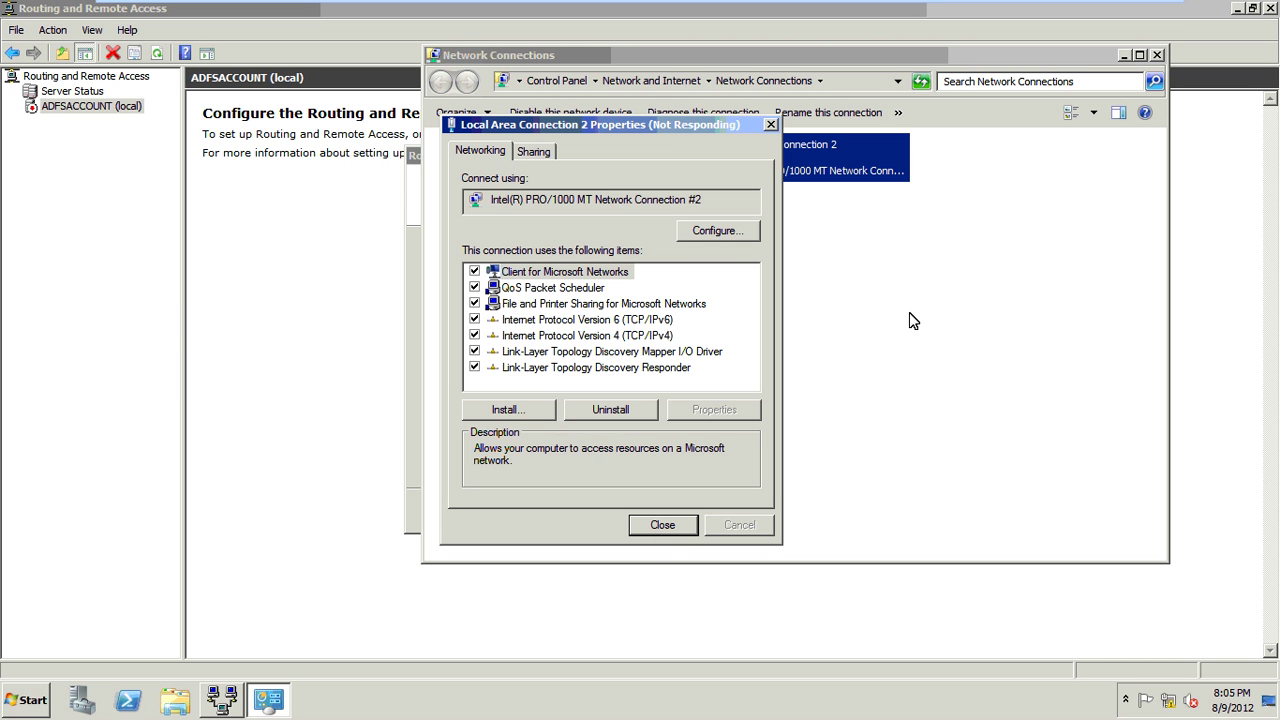
# Close Network Connections and the Local Area Connection 2 Properties dialog.
pyautogui.click(1156, 58)
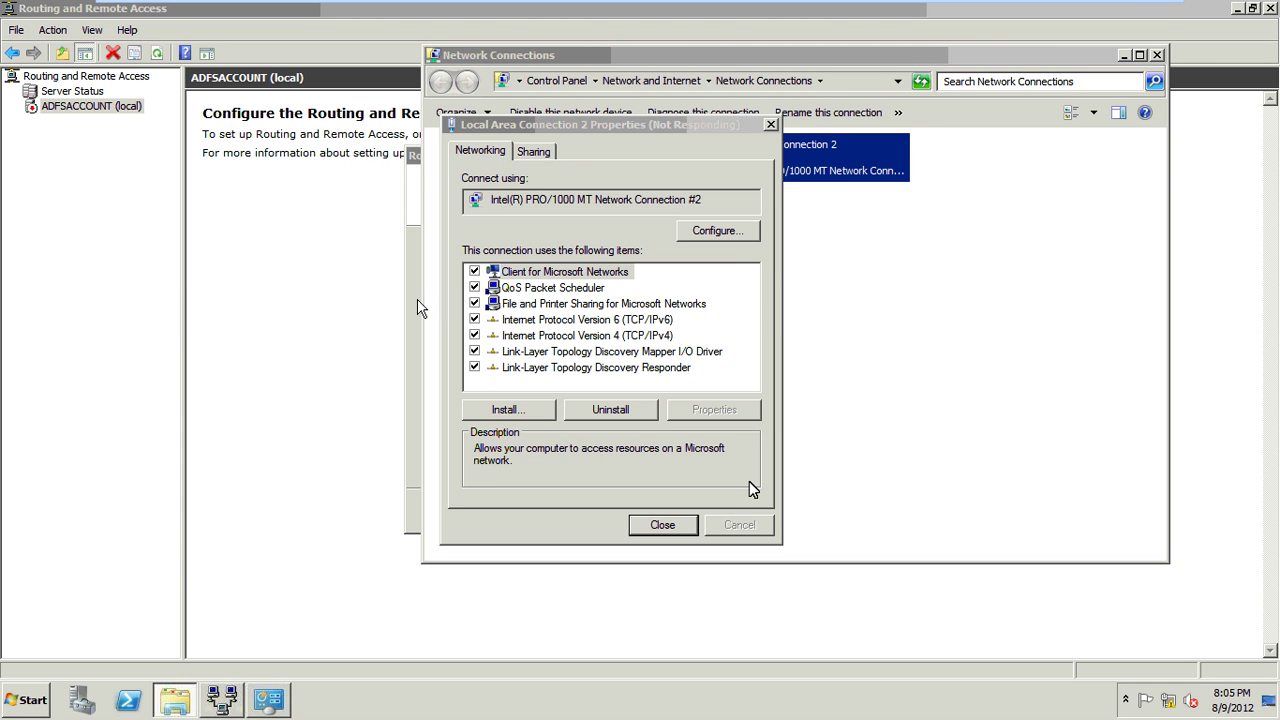
pyautogui.click(809, 519)
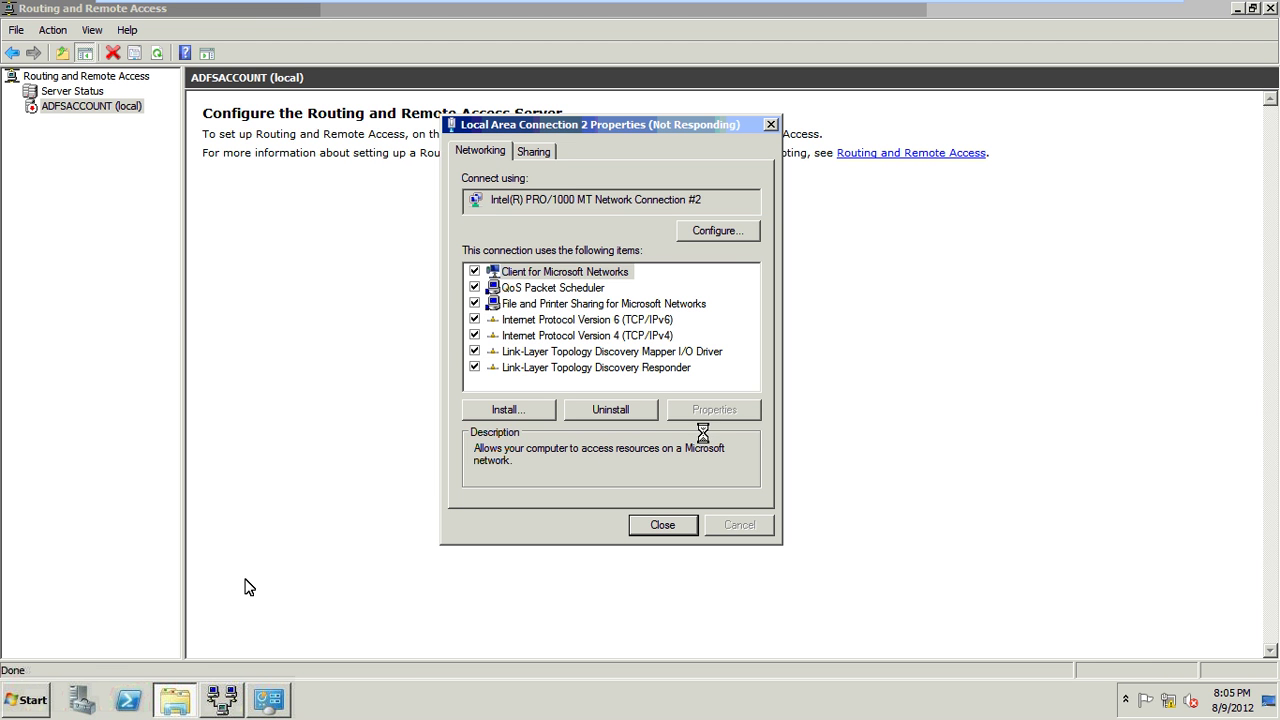
pyautogui.click(10, 706)
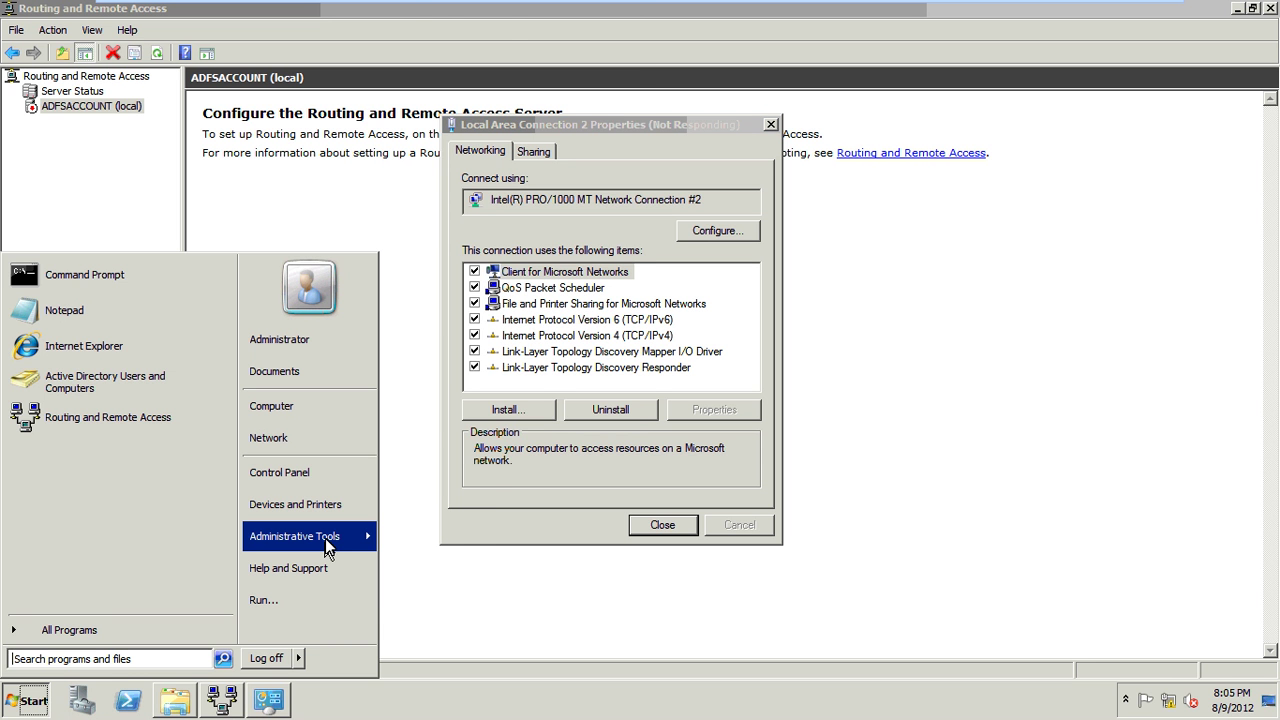
pyautogui.moveTo(325, 538)
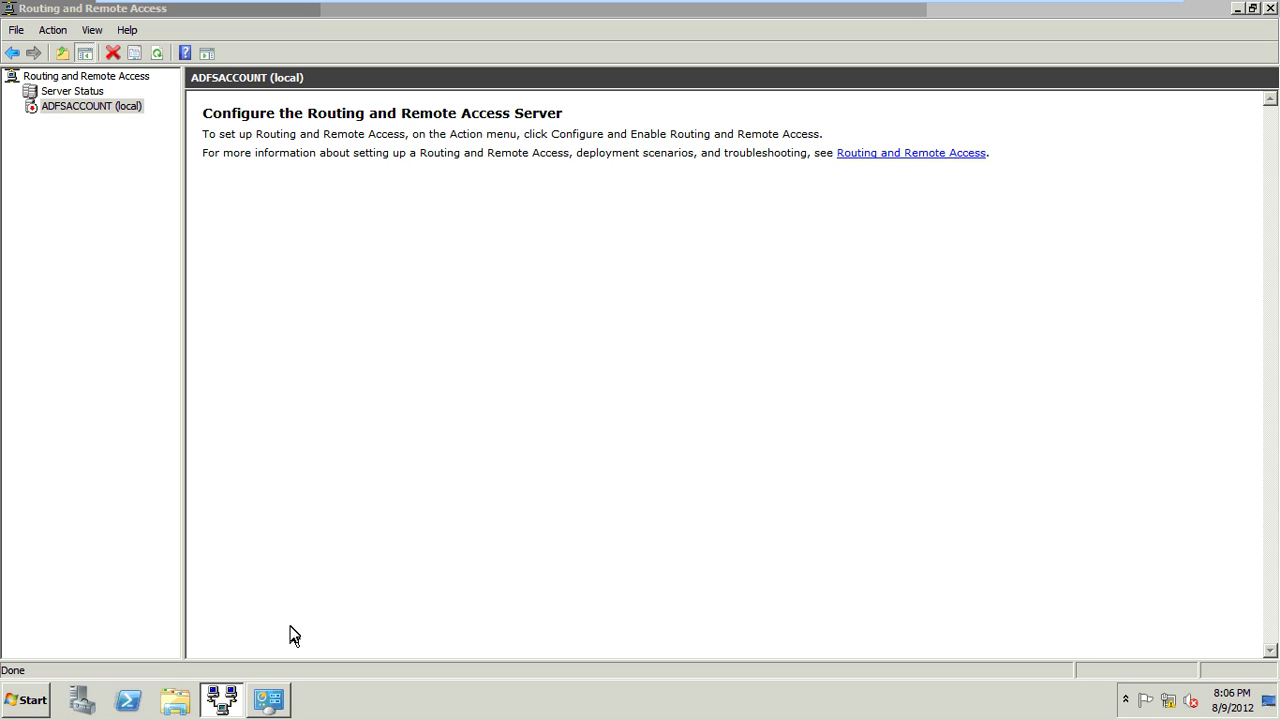
# Restart the setup wizard on the server, choosing Remote access with VPN.
pyautogui.rightClick(42, 107)
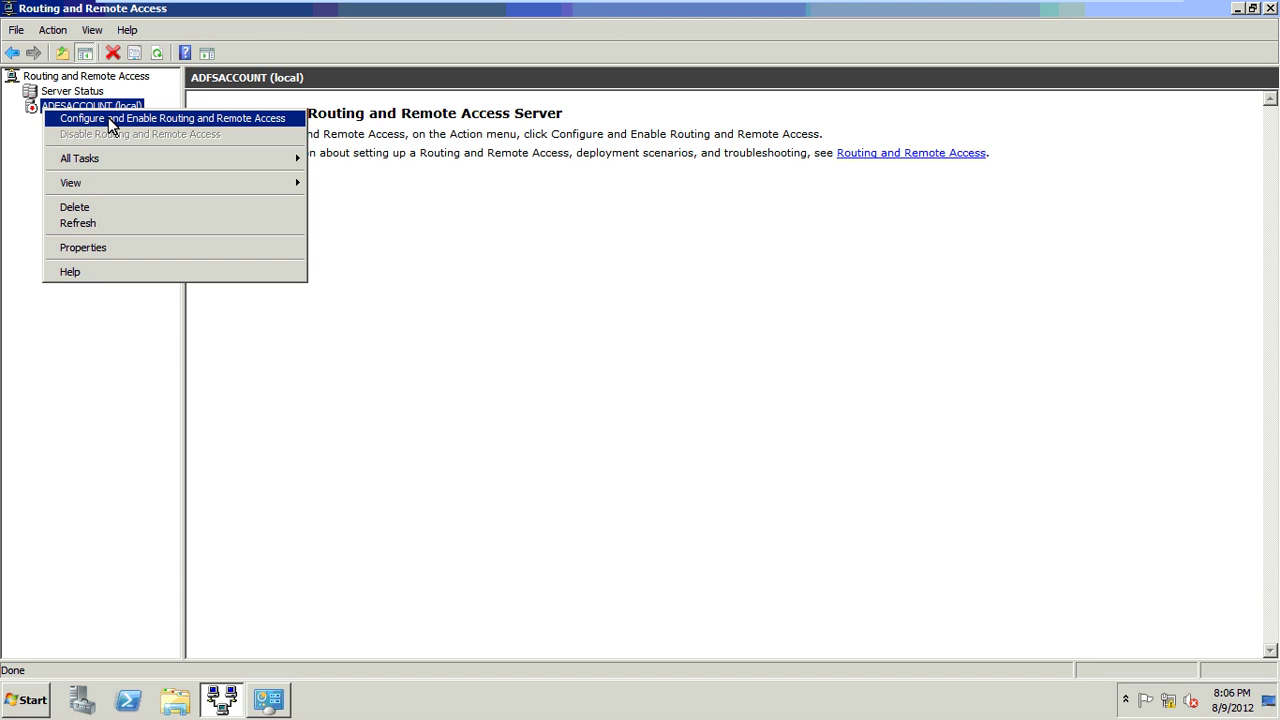
pyautogui.click(657, 320)
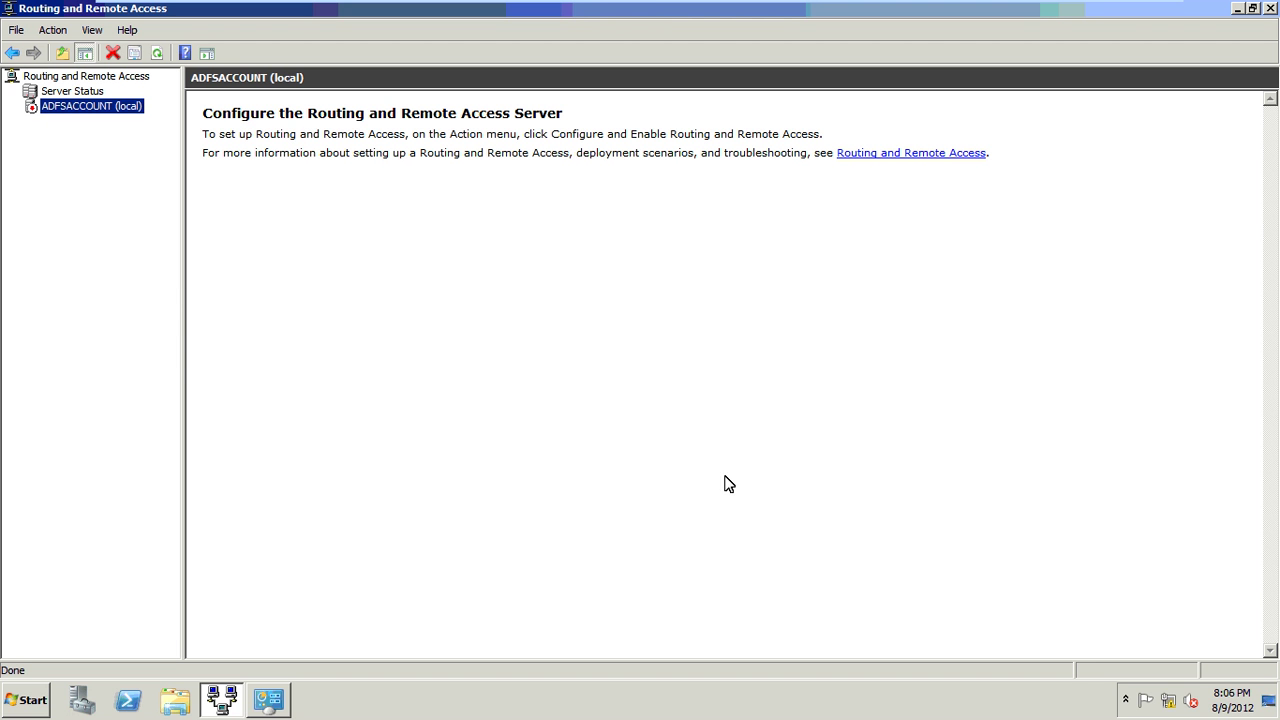
pyautogui.click(747, 510)
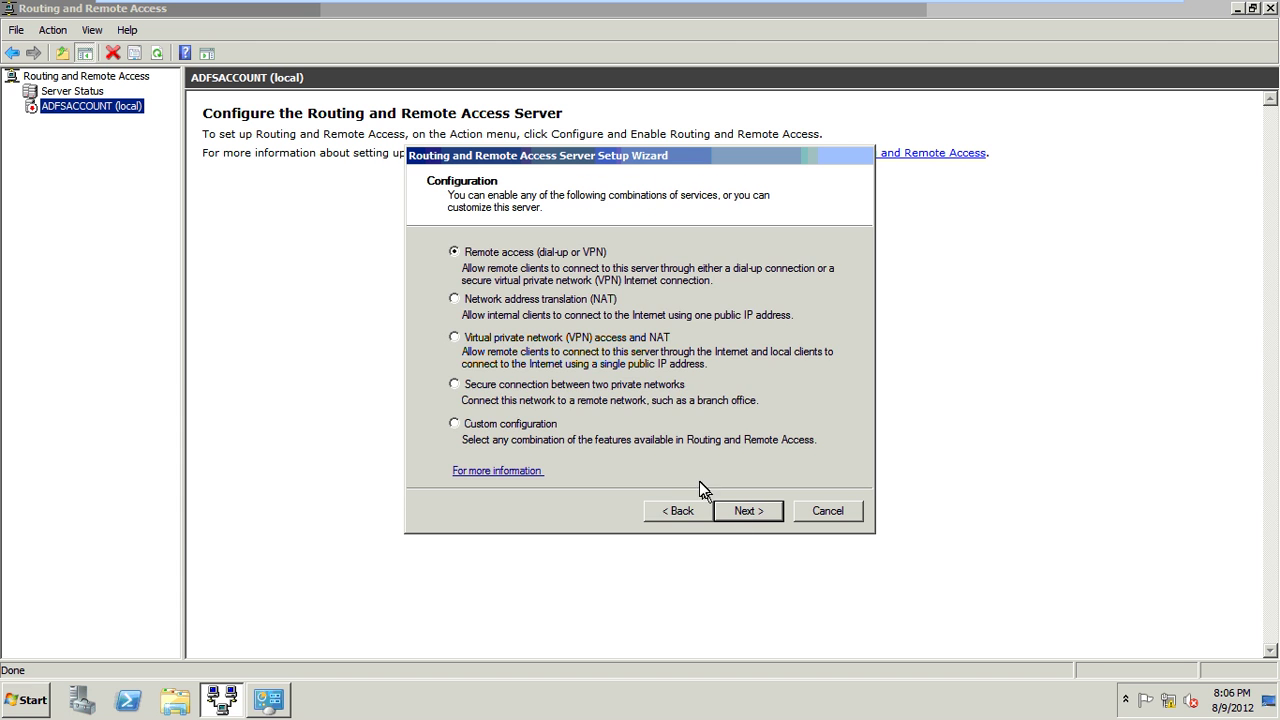
pyautogui.click(748, 510)
pyautogui.click(462, 273)
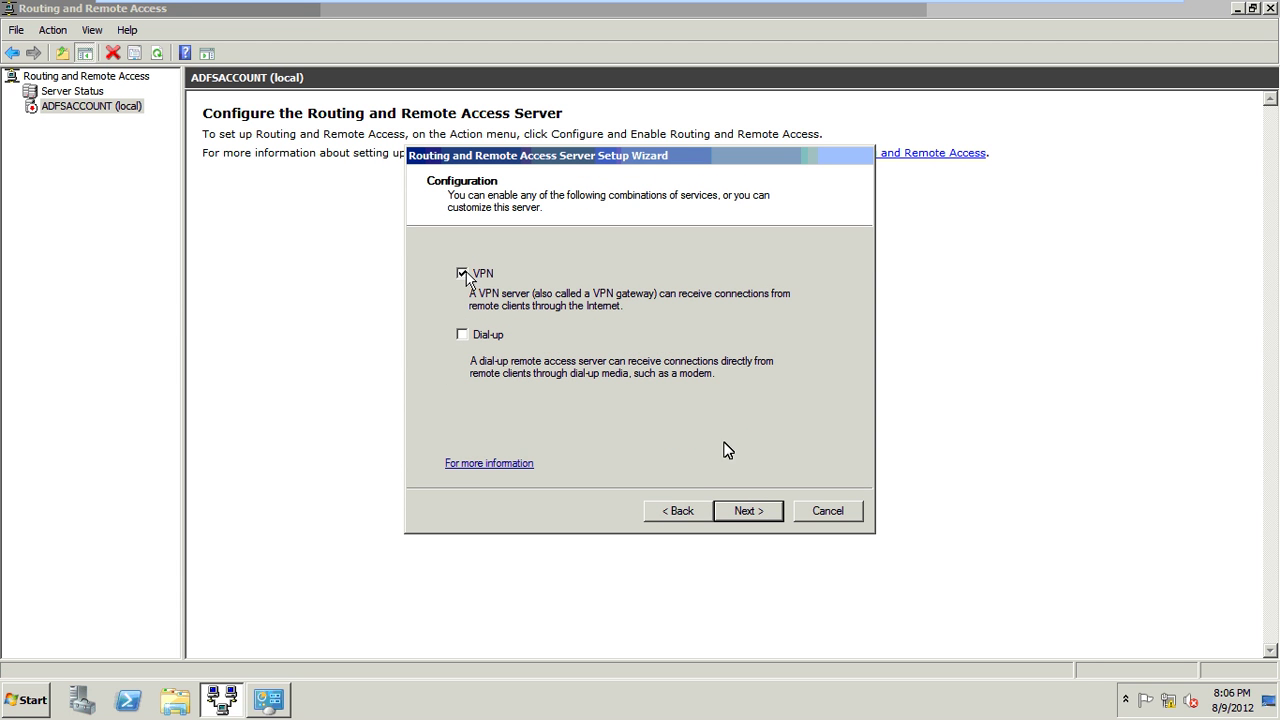
pyautogui.click(748, 505)
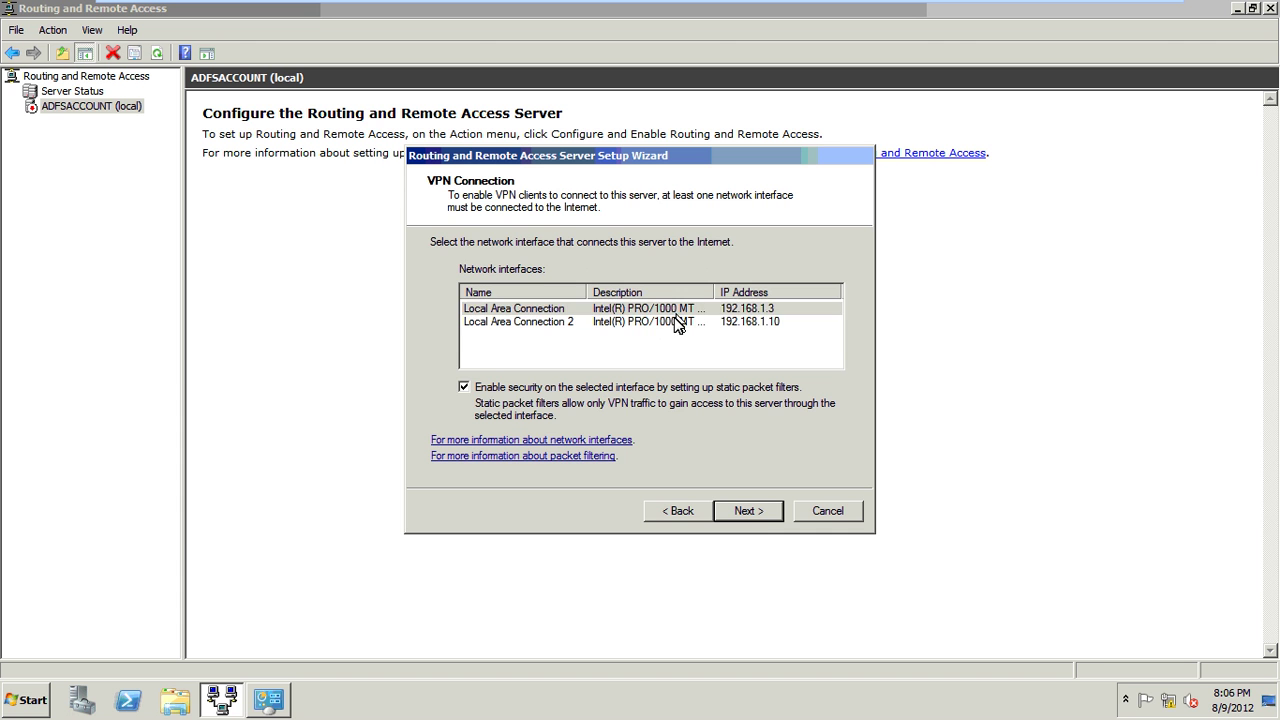
# Pick Local Area Connection as the internet interface and assign addresses from a specified range.
pyautogui.click(675, 312)
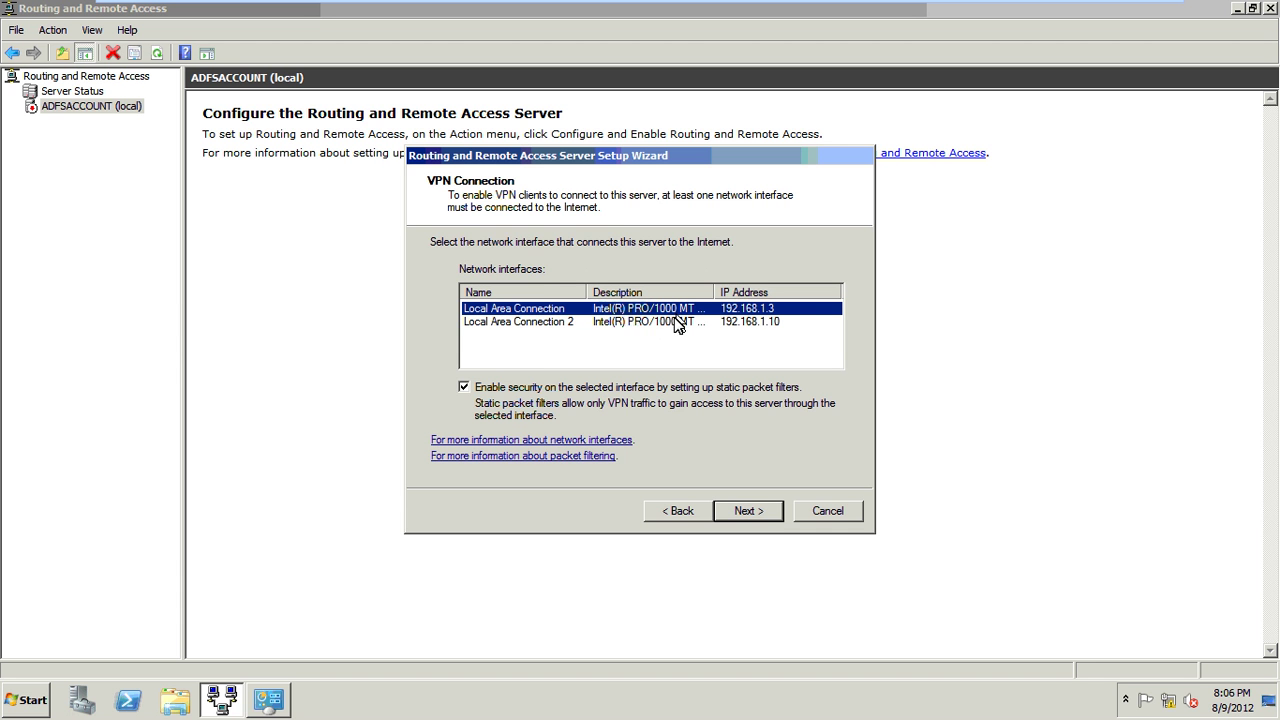
pyautogui.click(752, 510)
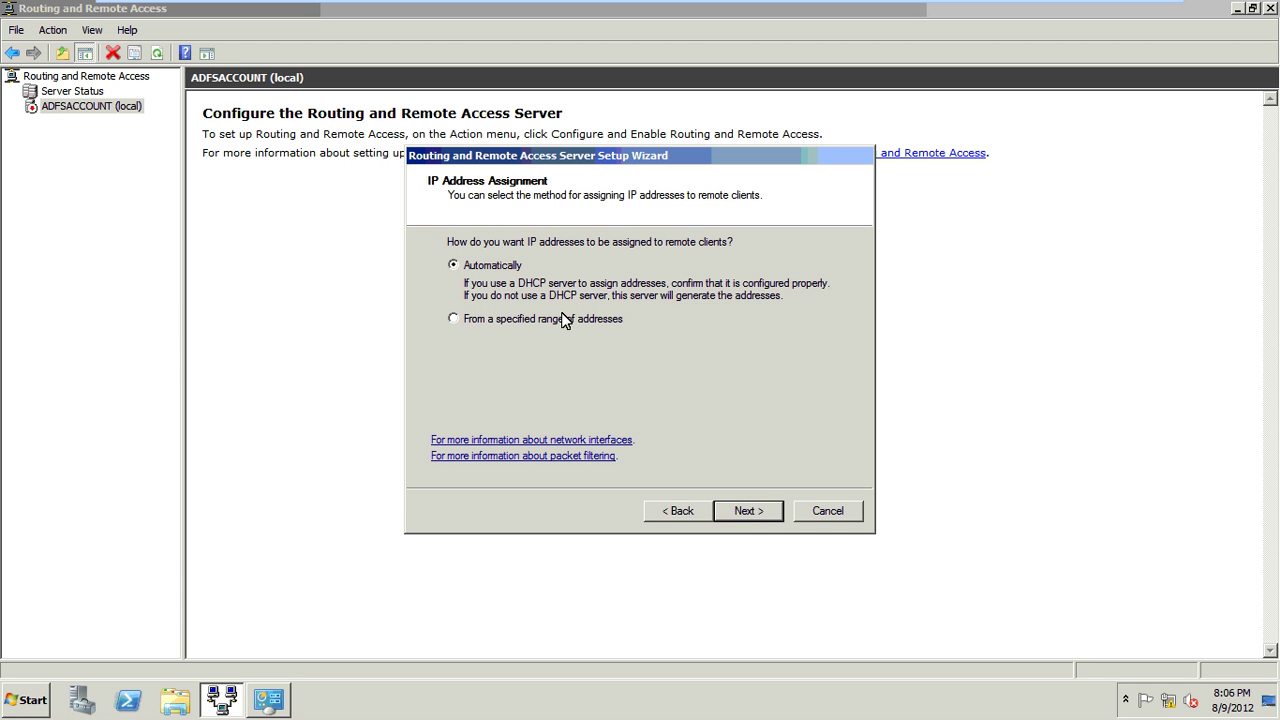
pyautogui.click(677, 511)
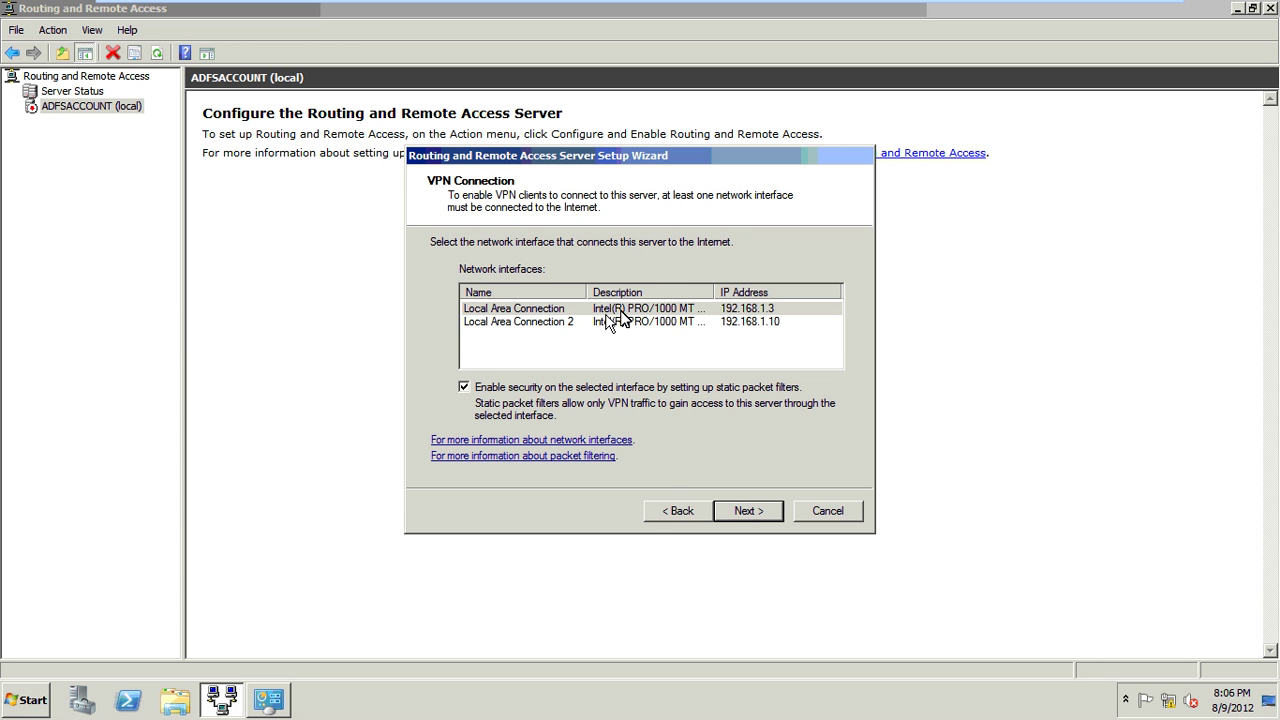
pyautogui.click(668, 308)
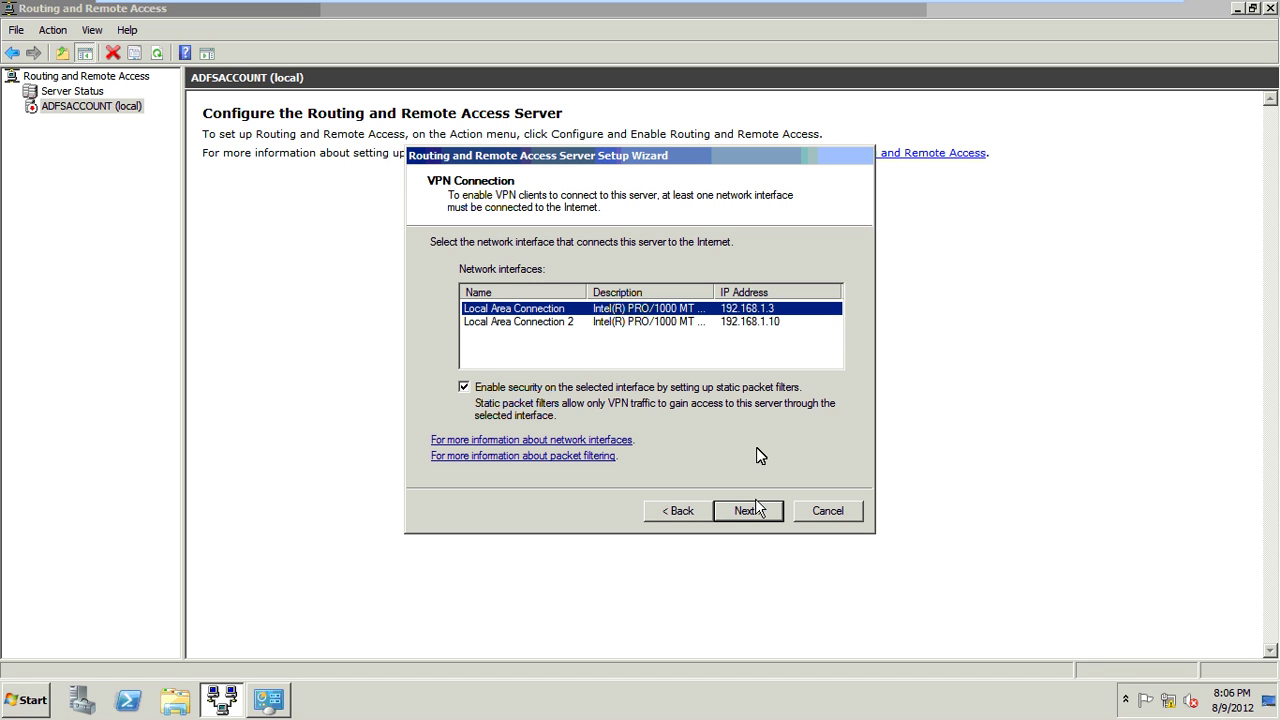
pyautogui.click(750, 514)
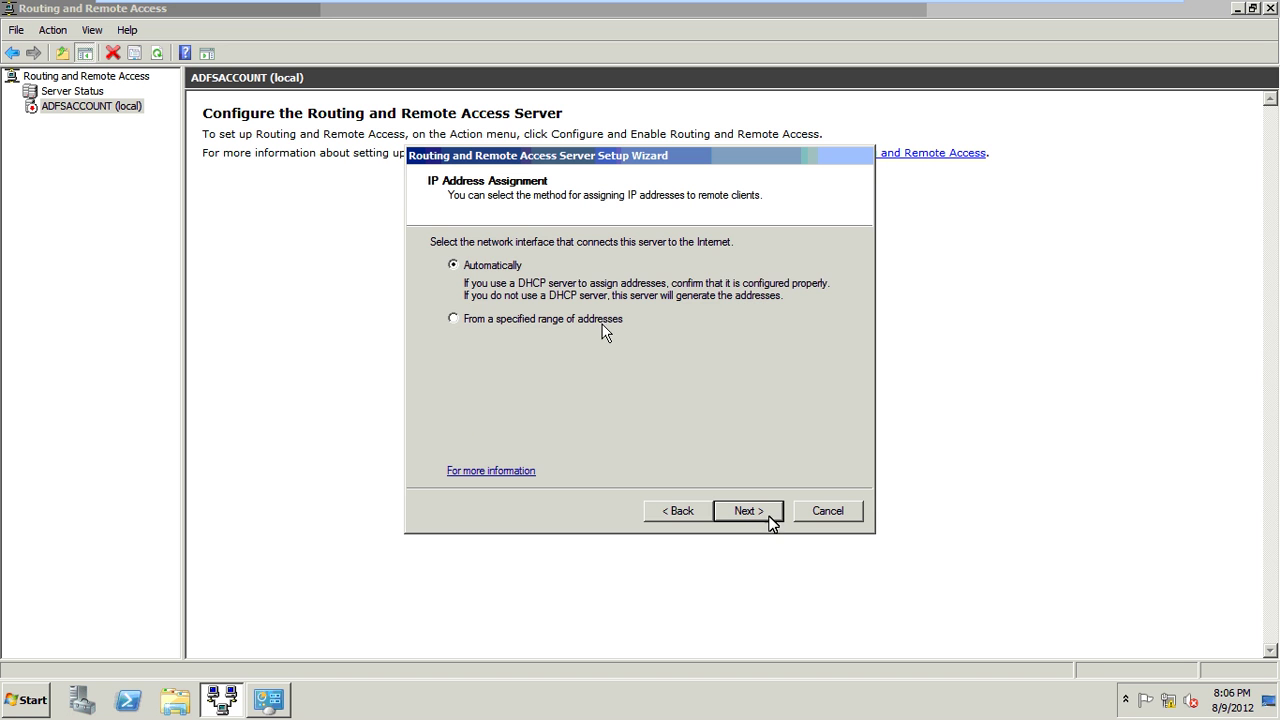
pyautogui.click(603, 322)
pyautogui.click(770, 514)
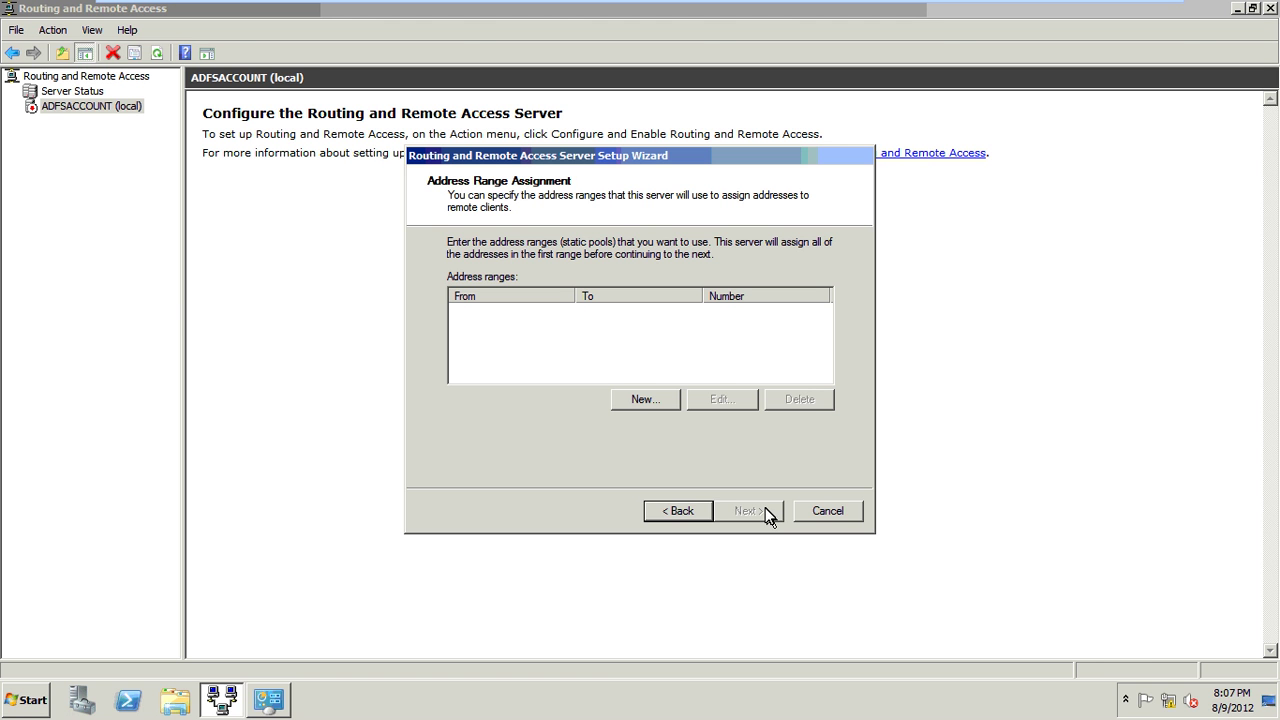
# Add the address range 192.168.1.15 to 192.168.1.20 (6 addresses).
pyautogui.click(648, 400)
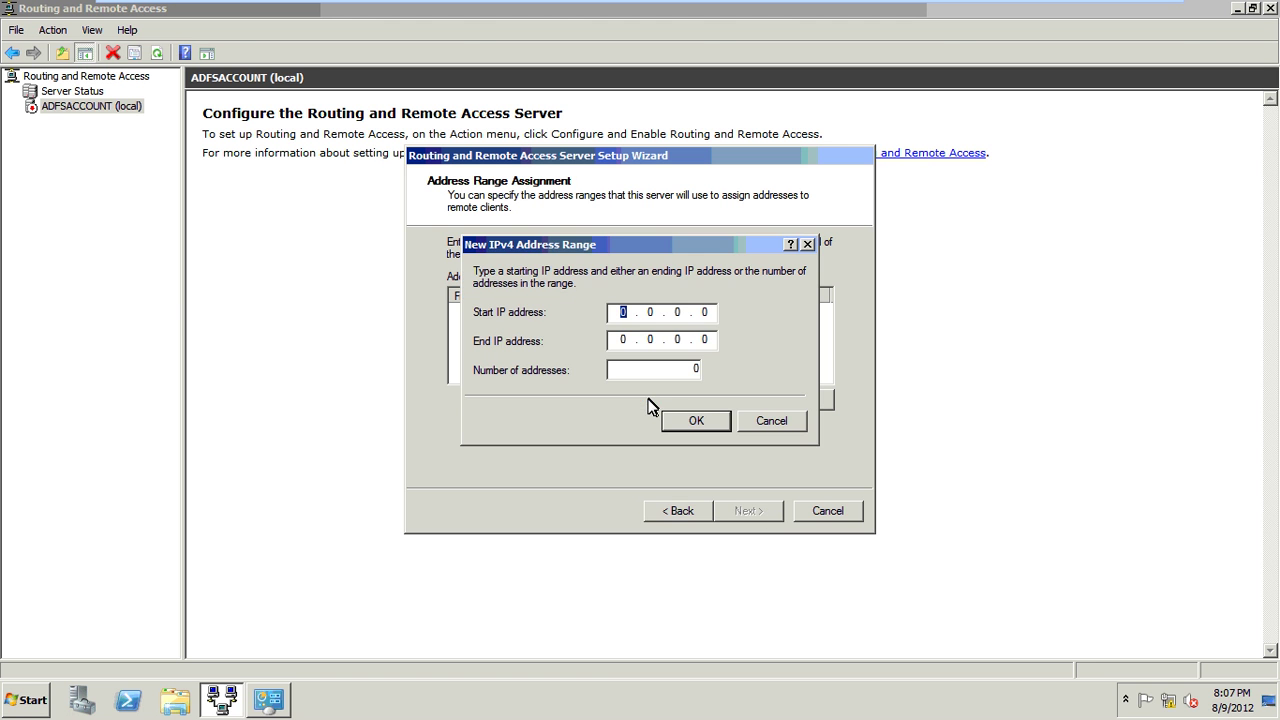
pyautogui.click(771, 420)
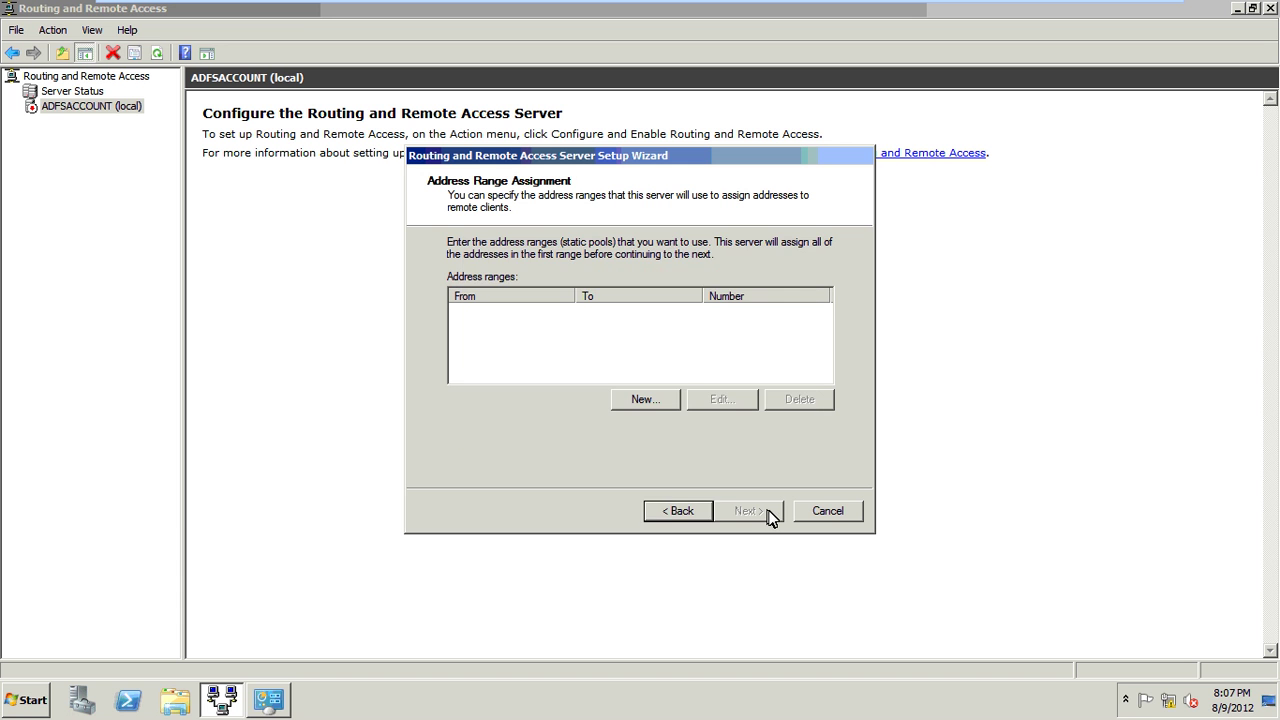
pyautogui.click(646, 400)
pyautogui.write('192.168.')
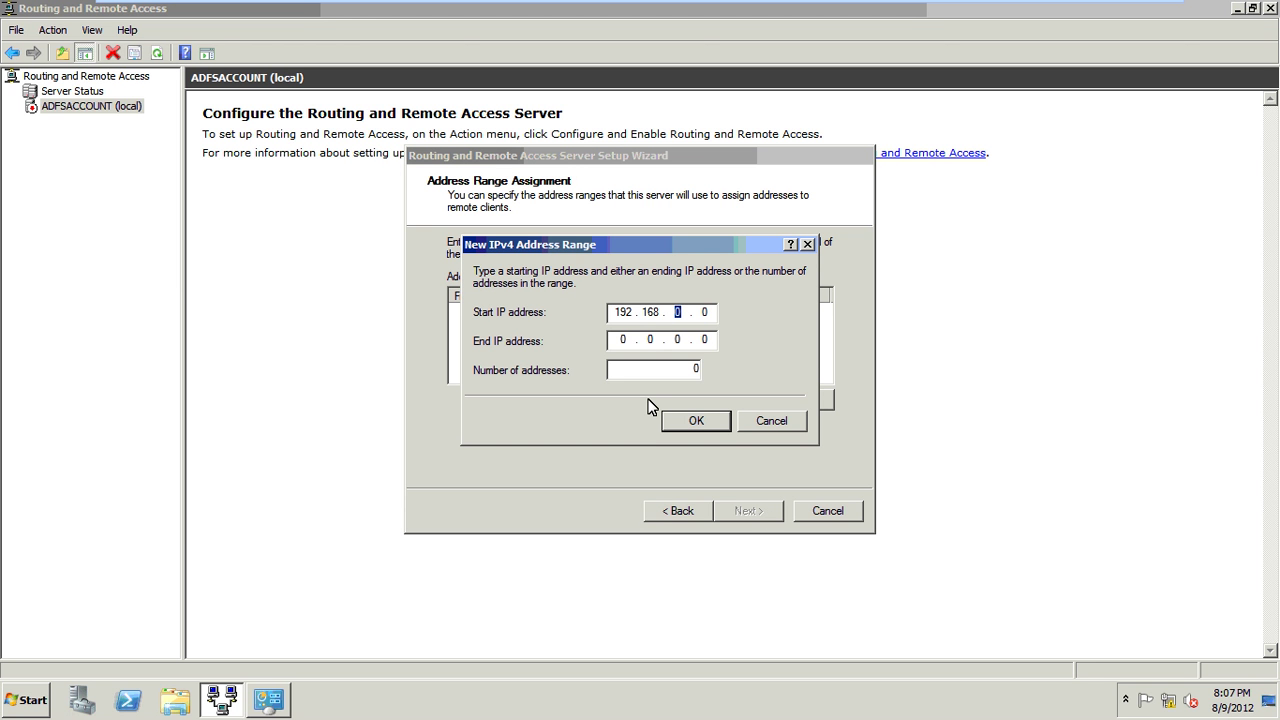
pyautogui.write('1.15')
pyautogui.press('Tab')
pyautogui.write('192168120')
pyautogui.press('BackSpace')
pyautogui.press('BackSpace')
pyautogui.press('BackSpace')
pyautogui.write('20')
pyautogui.doubleClick(704, 368)
pyautogui.click(697, 420)
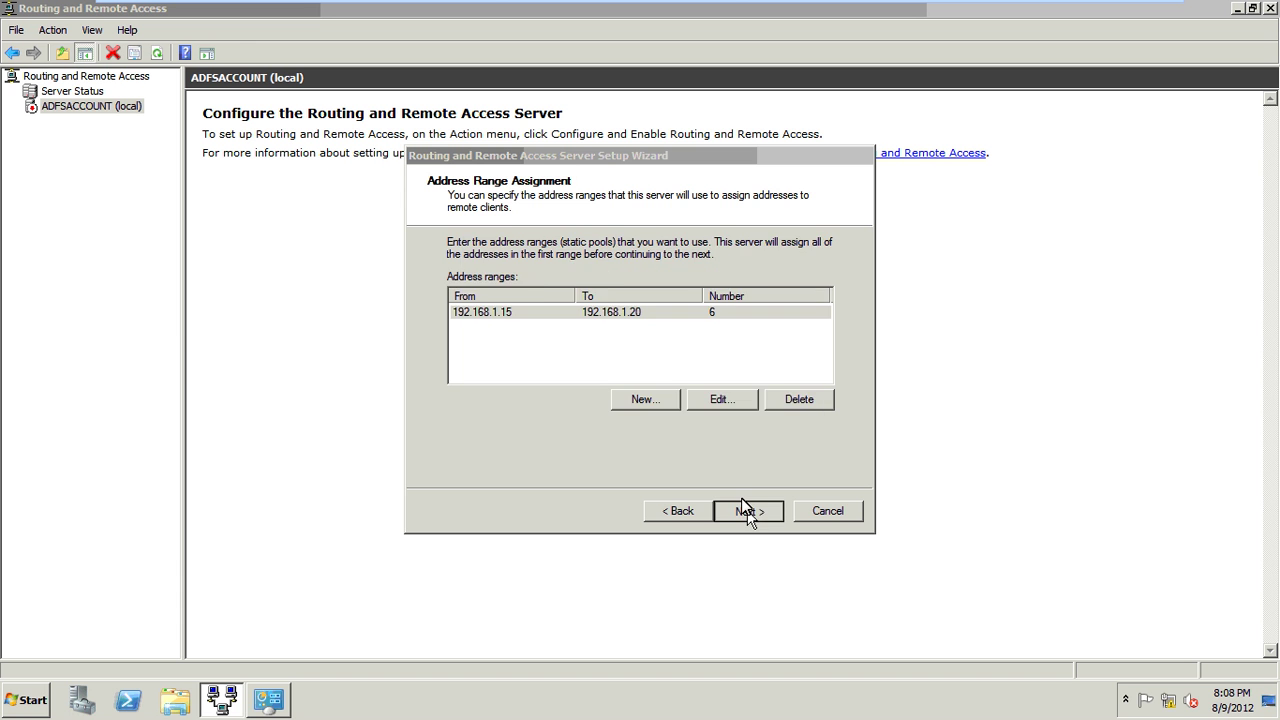
# Keep Routing and Remote Access authentication, acknowledge the DHCP Relay notice, and finish.
pyautogui.click(745, 510)
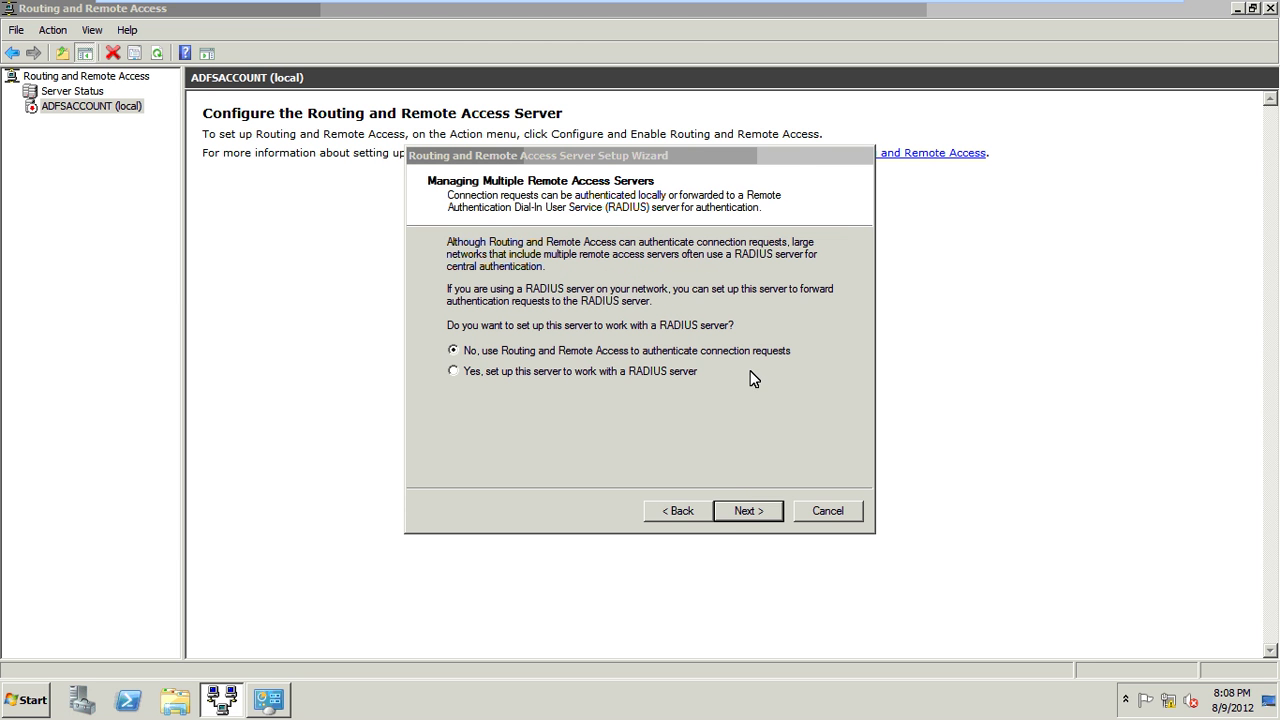
pyautogui.click(741, 518)
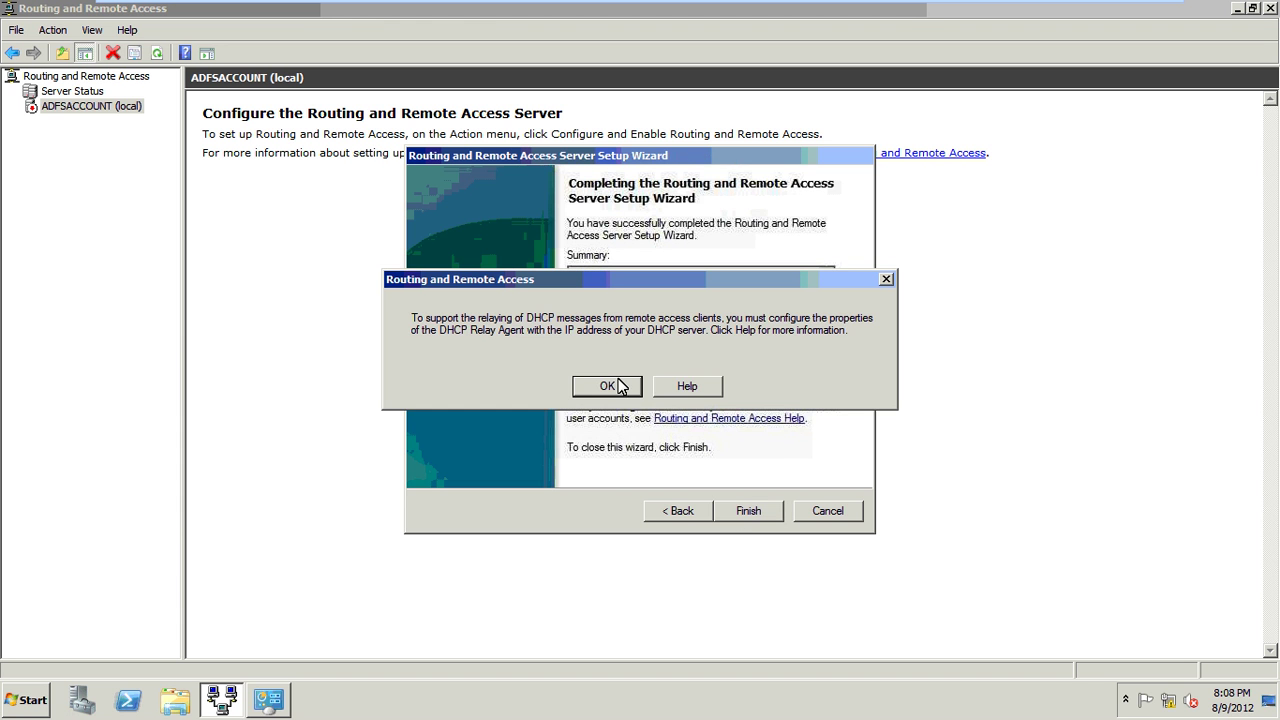
pyautogui.click(621, 384)
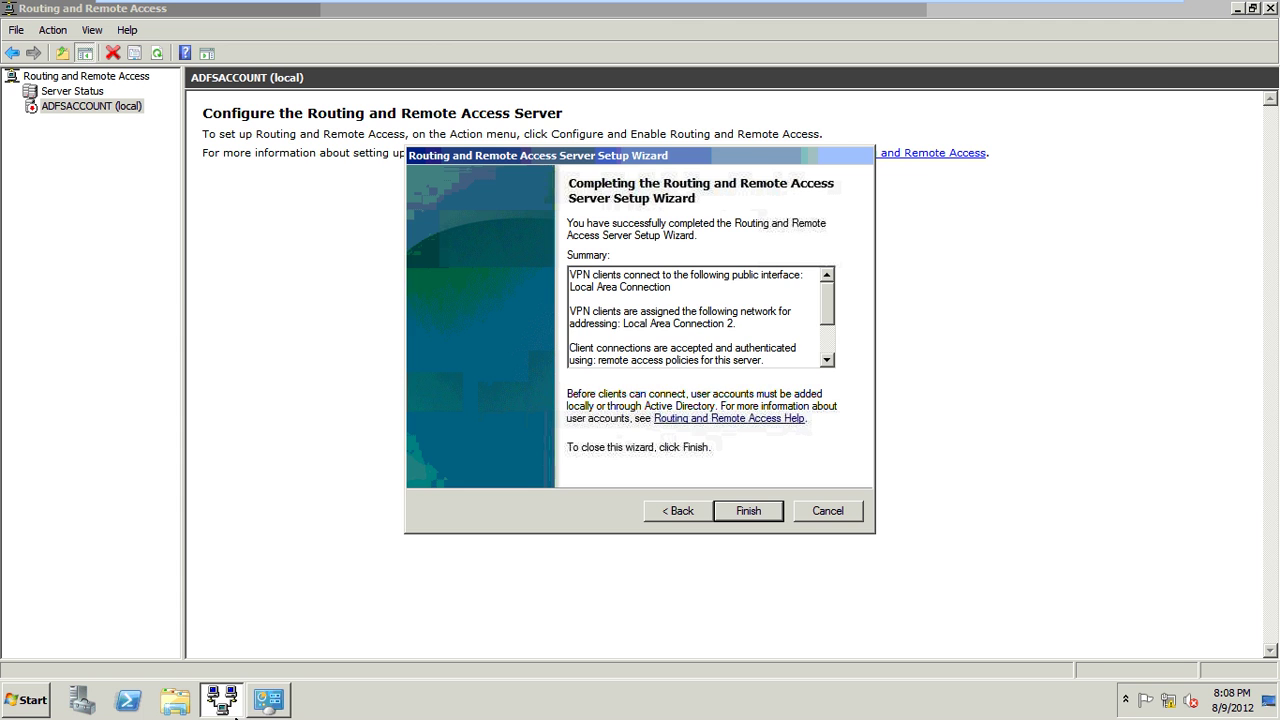
pyautogui.click(760, 510)
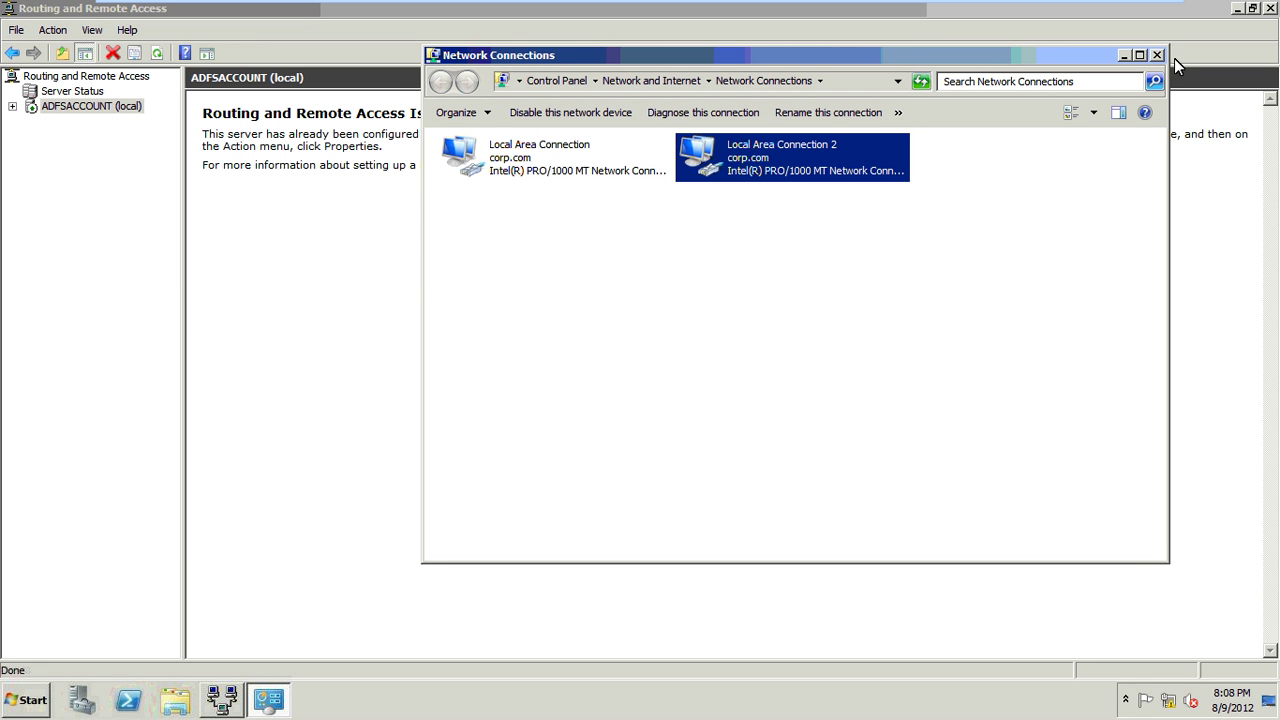
# Expand the RRAS server and confirm no Remote Access Clients are connected.
pyautogui.click(12, 118)
pyautogui.click(12, 106)
pyautogui.click(70, 152)
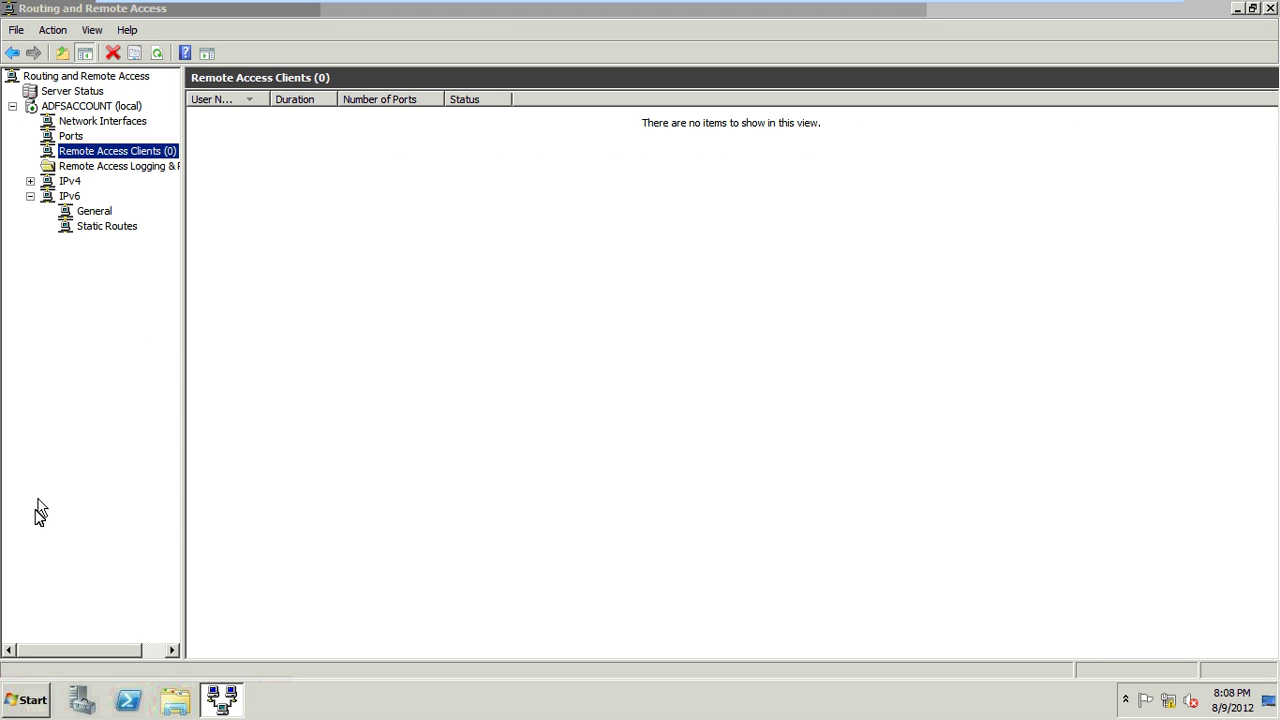
# Launch Active Directory Users and Computers from Administrative Tools and minimize the routing console.
pyautogui.click(27, 697)
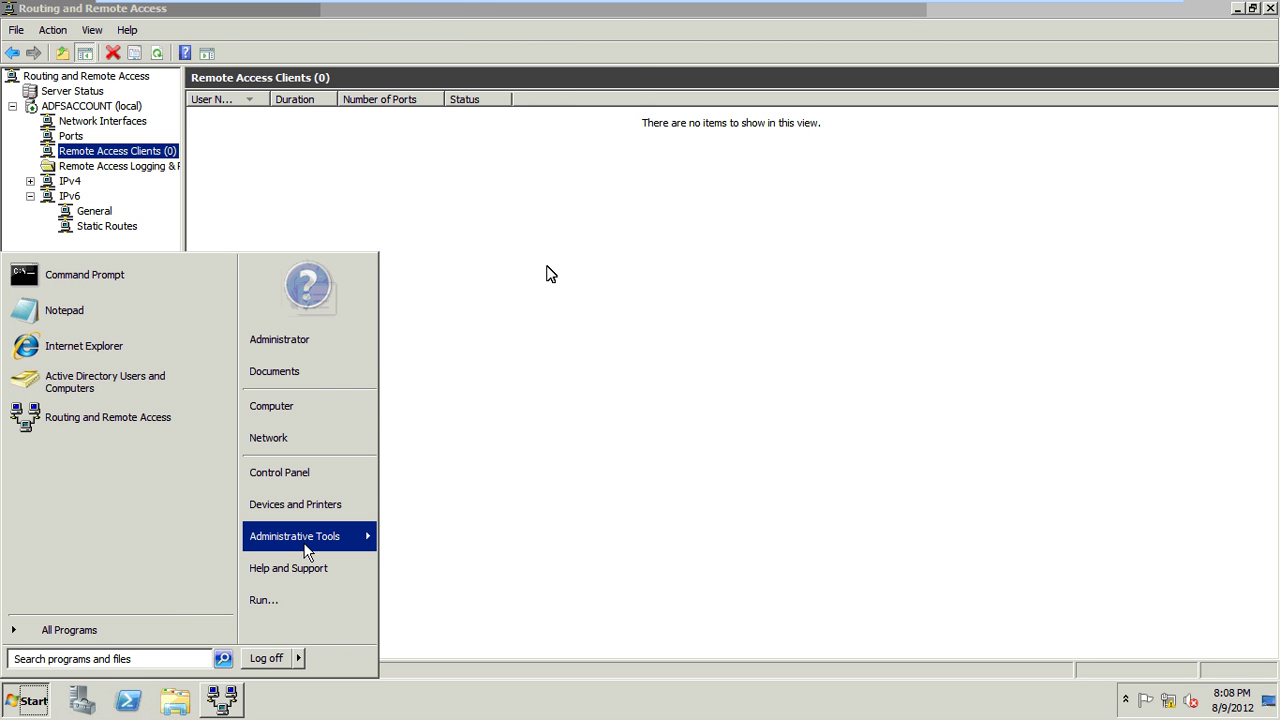
pyautogui.moveTo(305, 540)
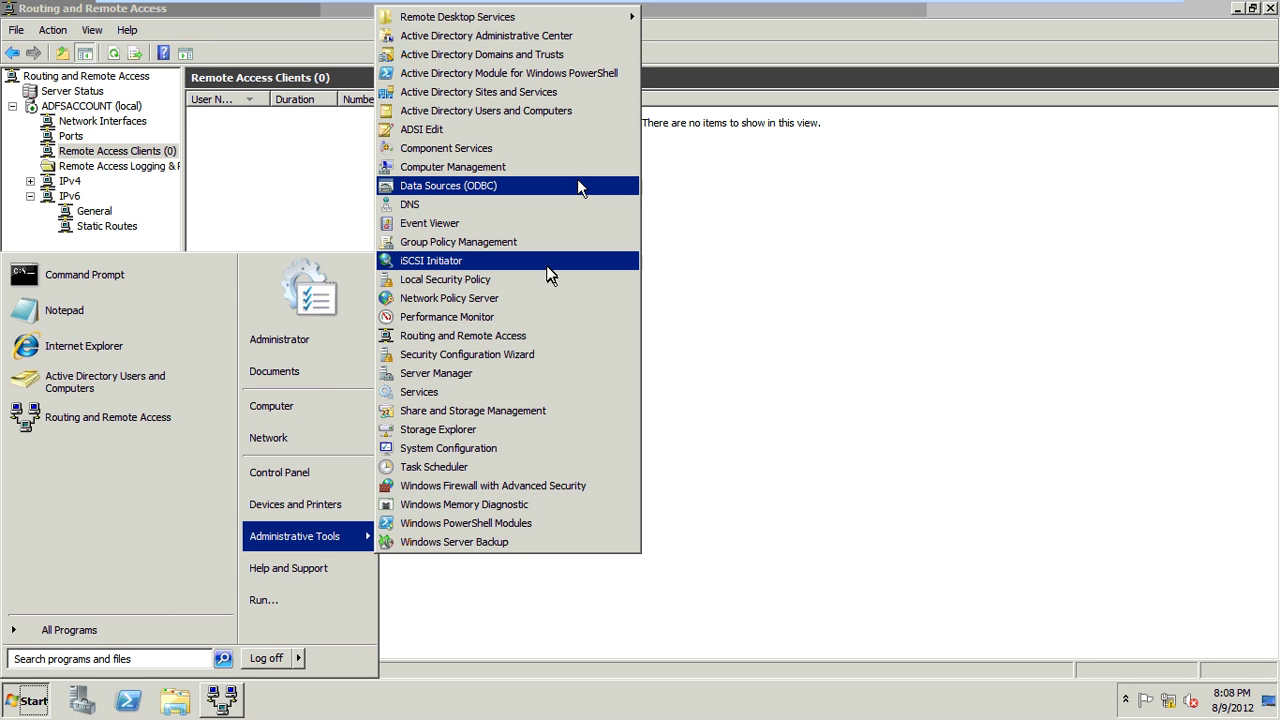
pyautogui.click(584, 117)
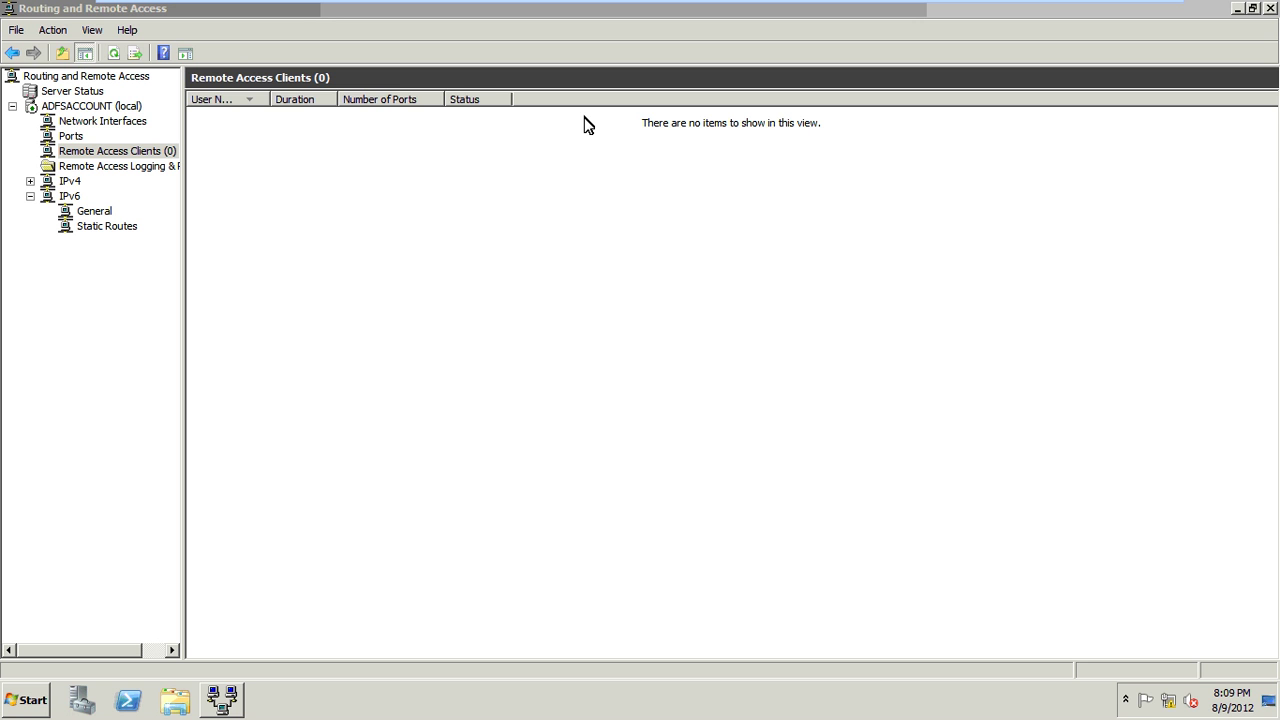
pyautogui.click(1238, 10)
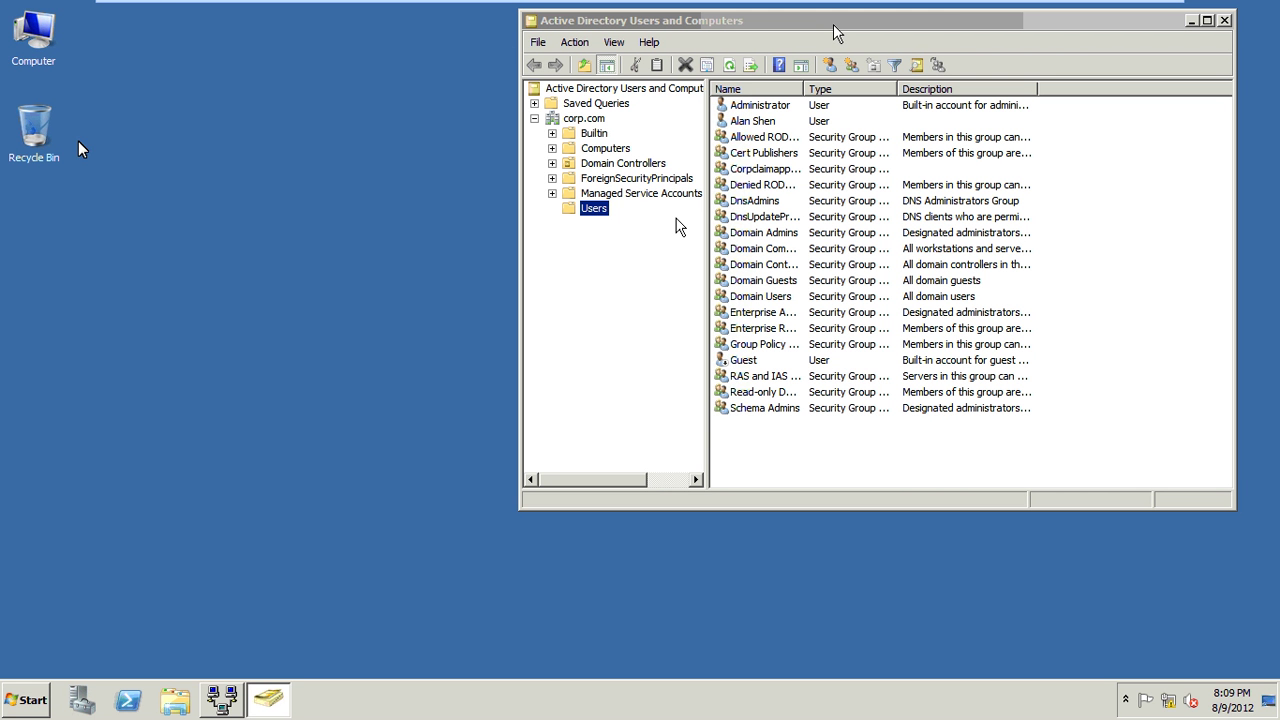
# Start a new user in corp.com/Users with first name and logon name user01.
pyautogui.press('super+Up')
pyautogui.rightClick(70, 197)
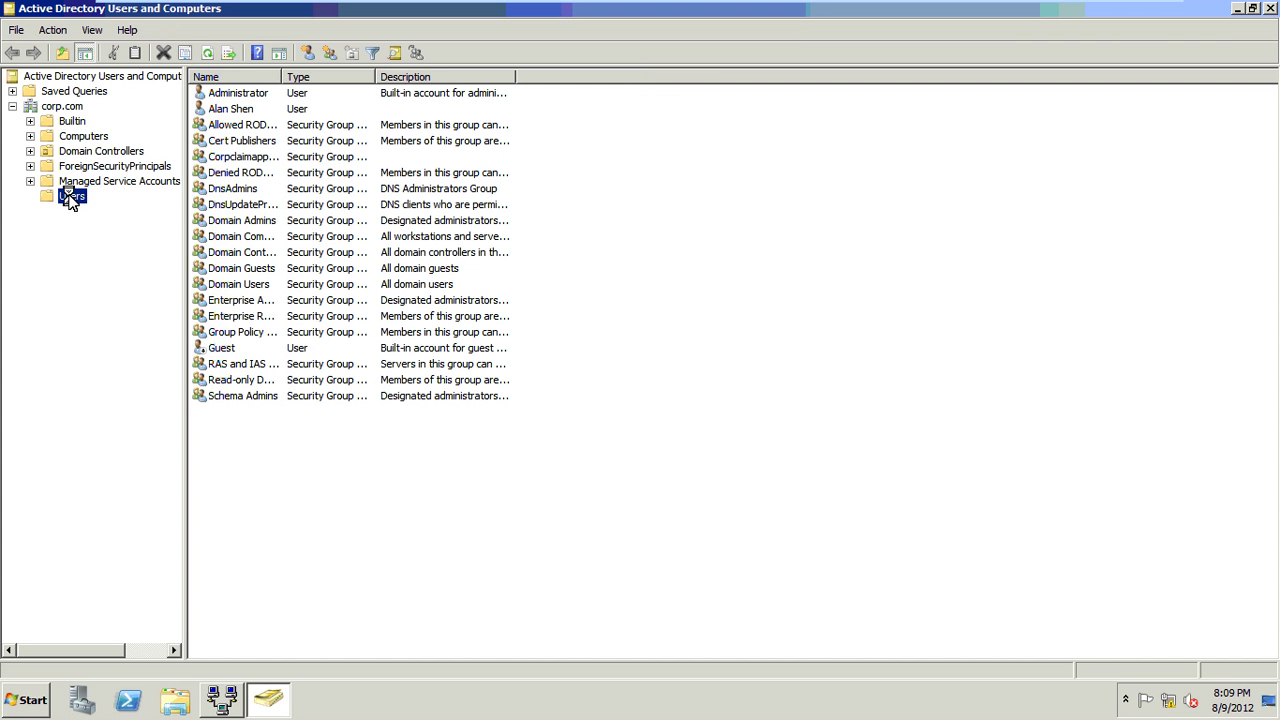
pyautogui.moveTo(130, 246)
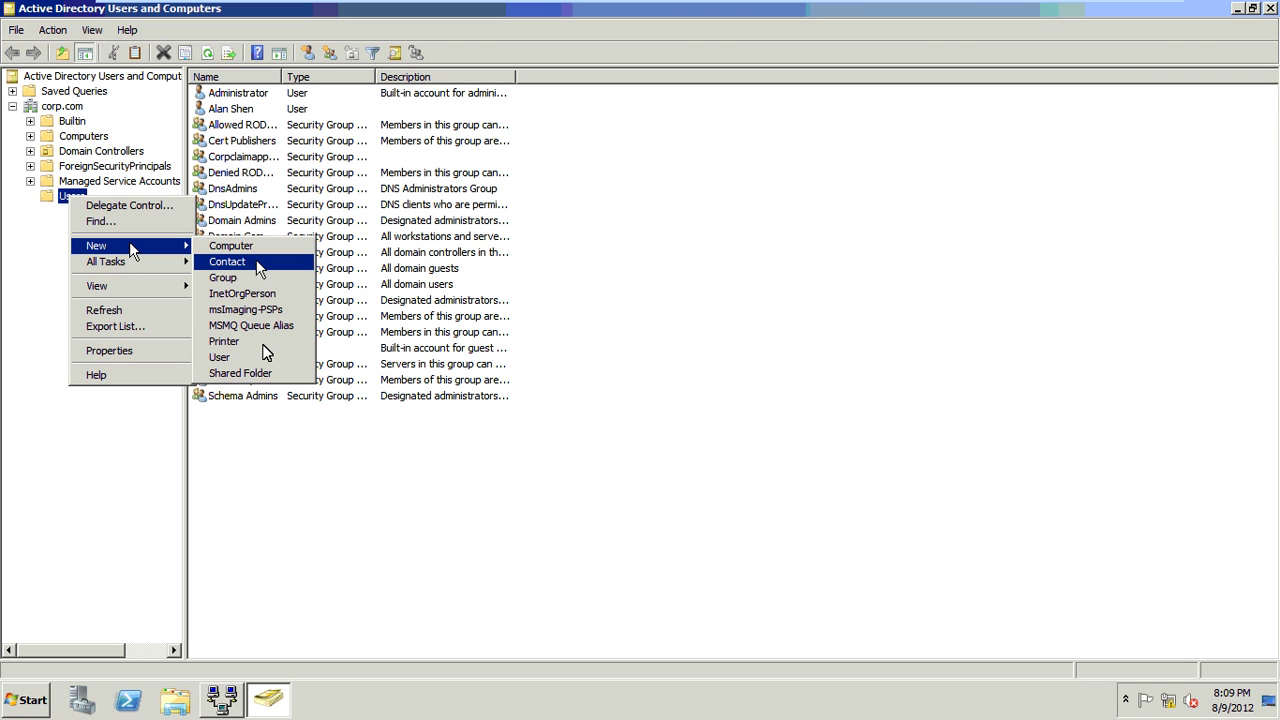
pyautogui.click(262, 358)
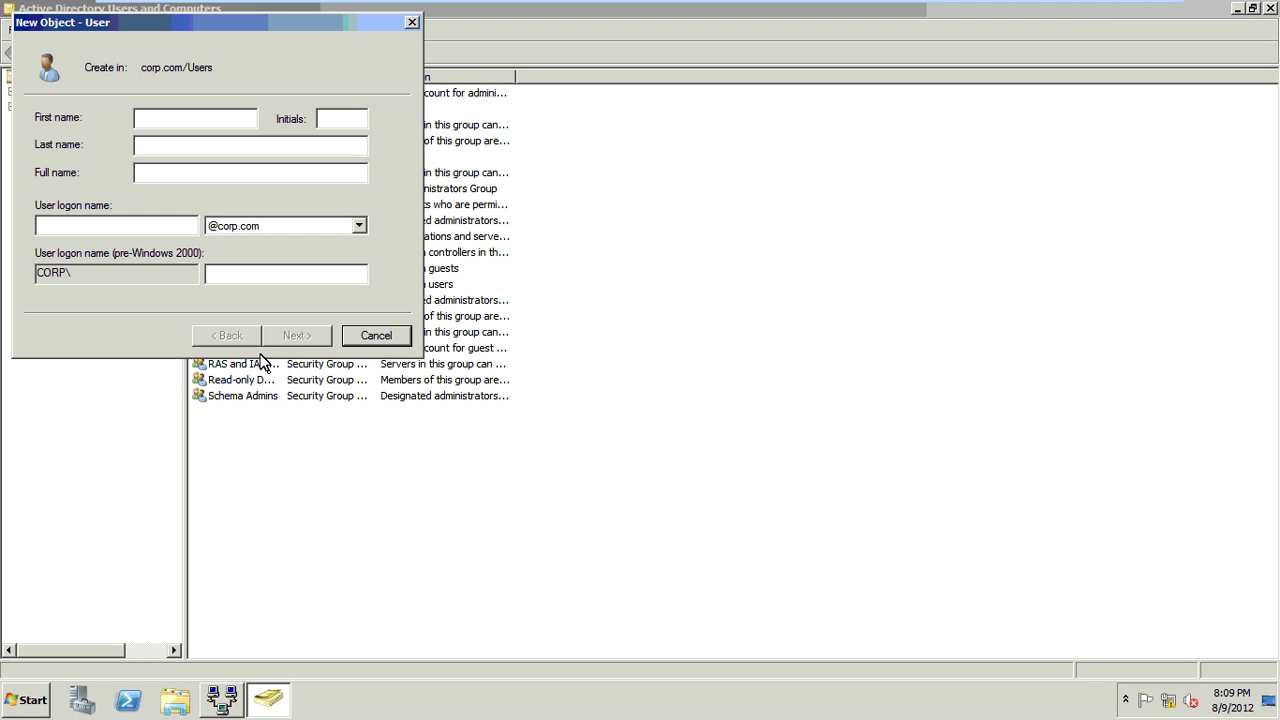
pyautogui.write('user01')
pyautogui.press('Tab')
pyautogui.write('user0')
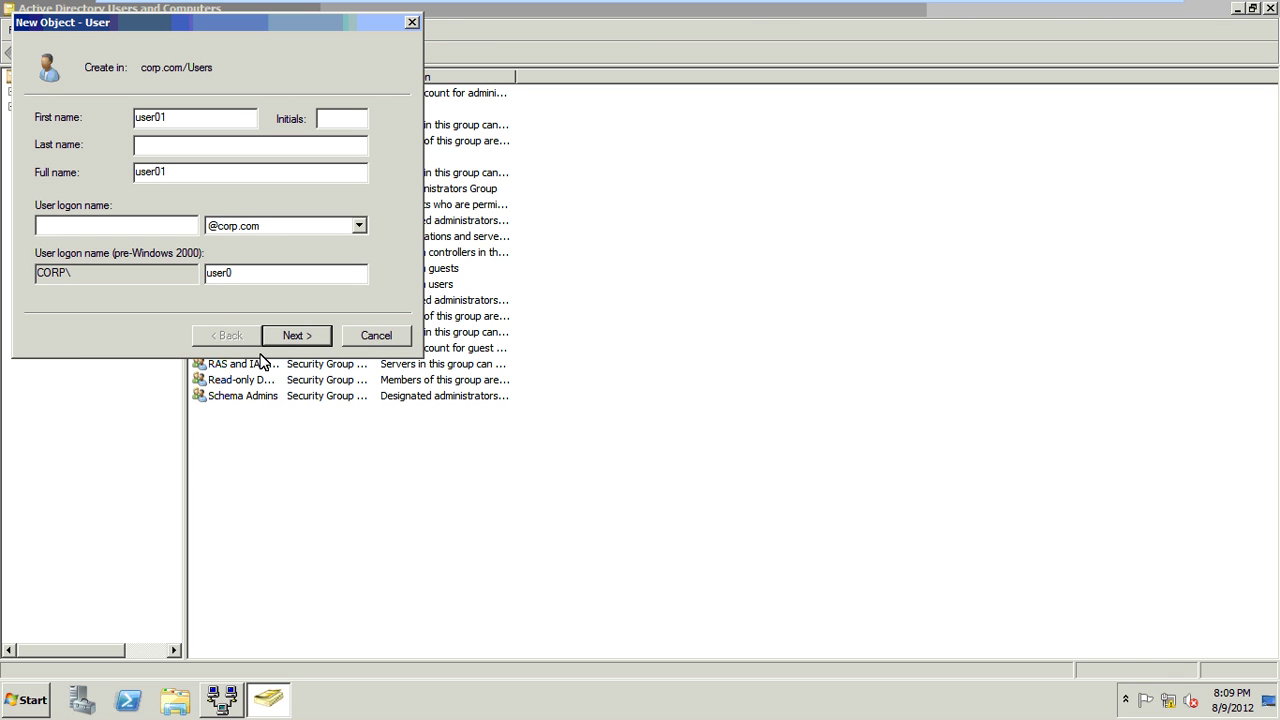
pyautogui.write('user01')
pyautogui.press('Tab')
pyautogui.press('Tab')
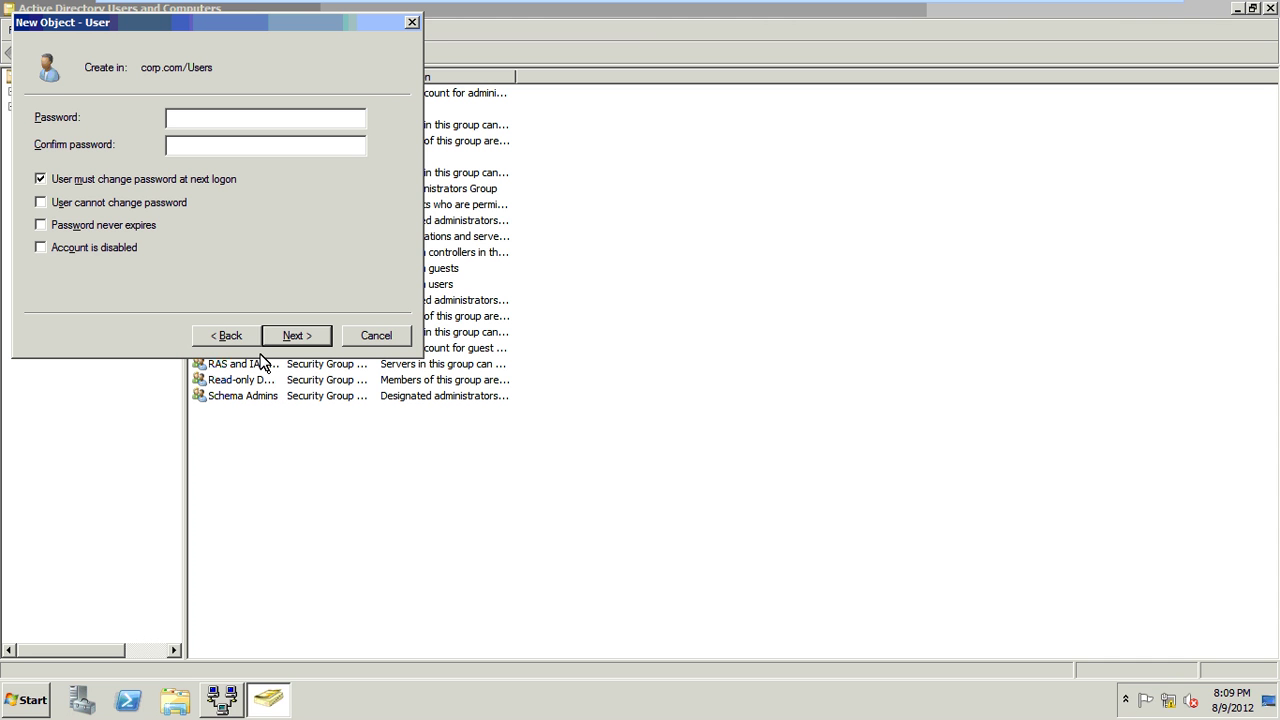
# Enter the account password, enable the password restrictions, and finish creating user01.
pyautogui.write('P@ss123')
pyautogui.press('Tab')
pyautogui.write('P@ss123')
pyautogui.press('Tab')
pyautogui.press('space')
pyautogui.press('Tab')
pyautogui.press('space')
pyautogui.press('Tab')
pyautogui.press('space')
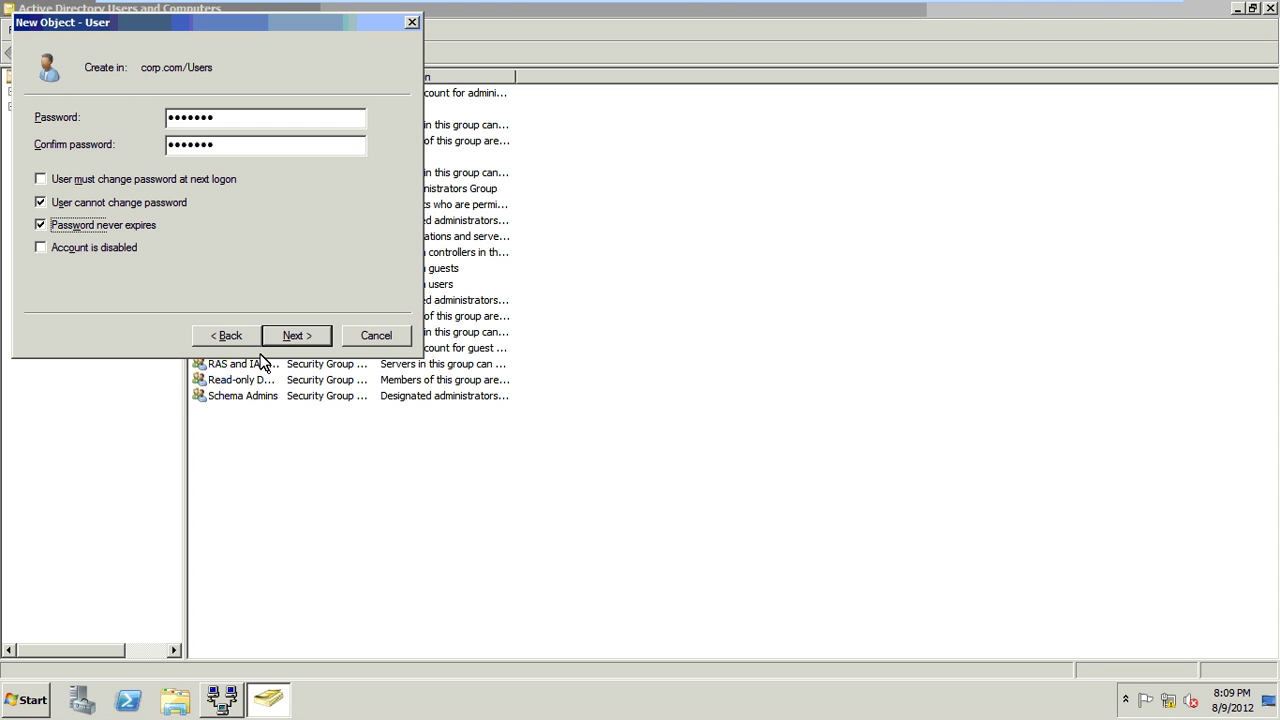
pyautogui.press('Return')
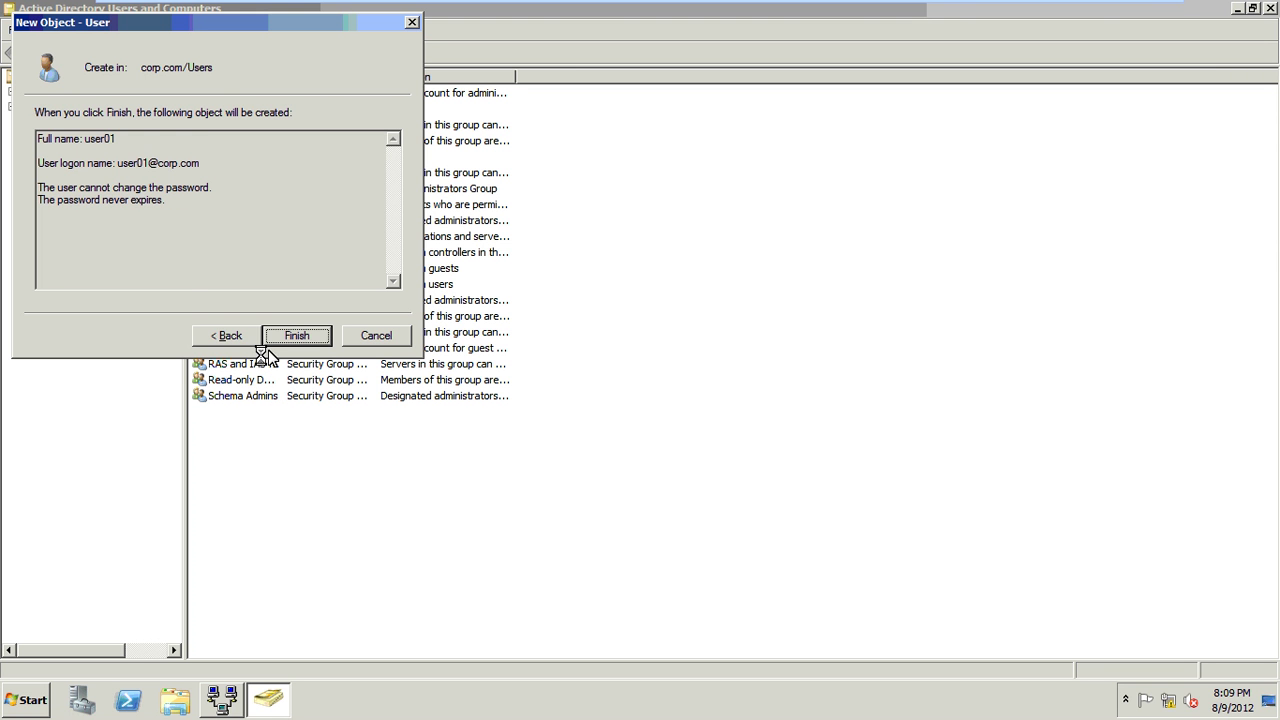
pyautogui.click(313, 338)
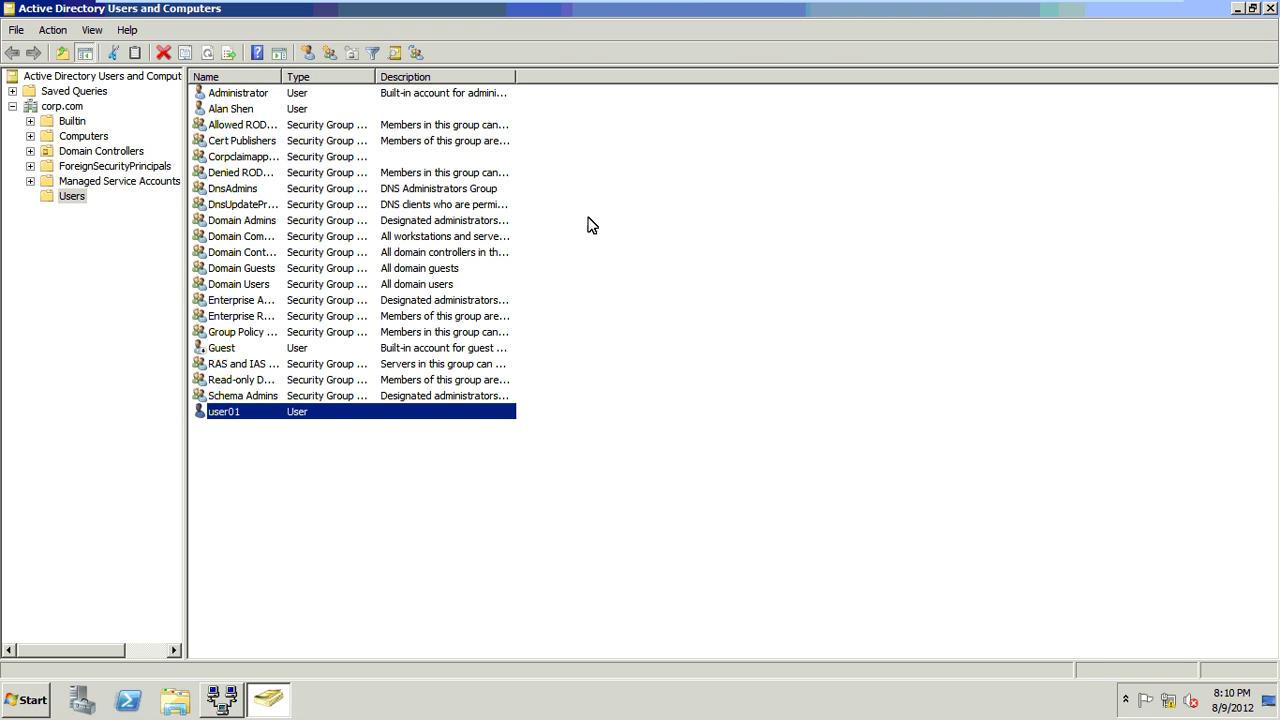
pyautogui.press('Return')
# Set user01's Dial-in Network Access Permission to Allow access, then return to the host desktop.
pyautogui.click(518, 145)
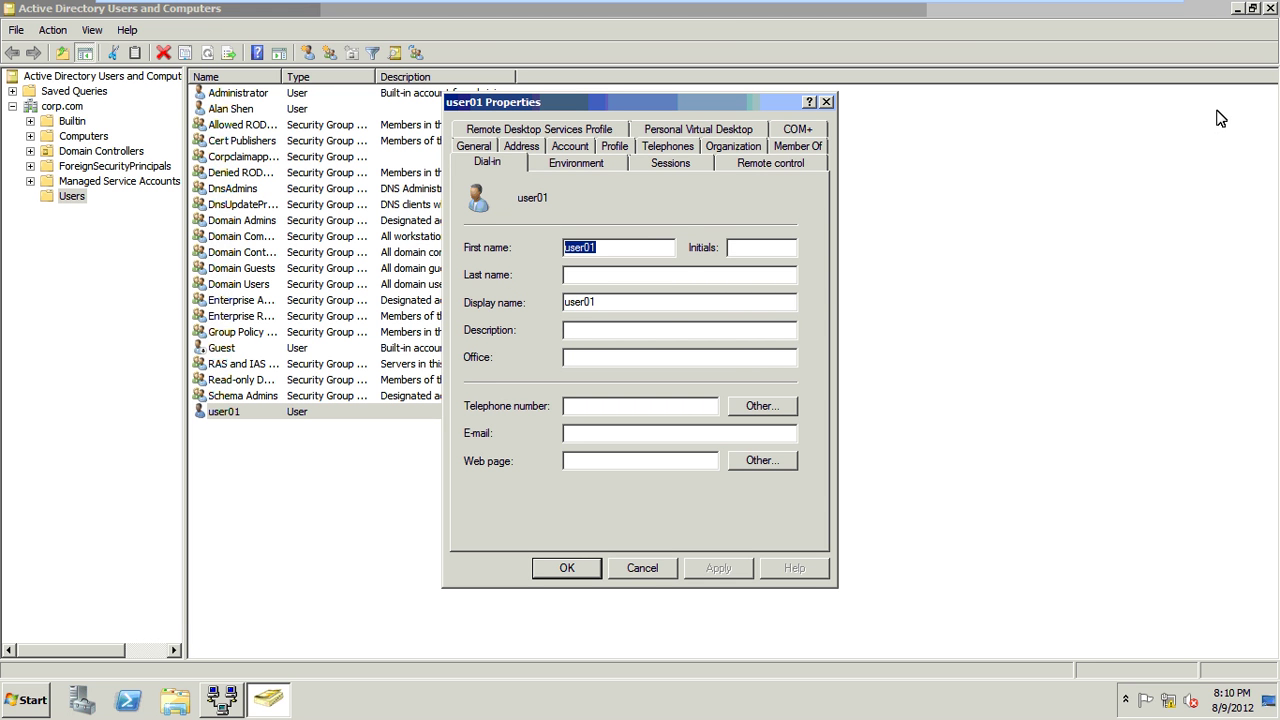
pyautogui.click(1268, 9)
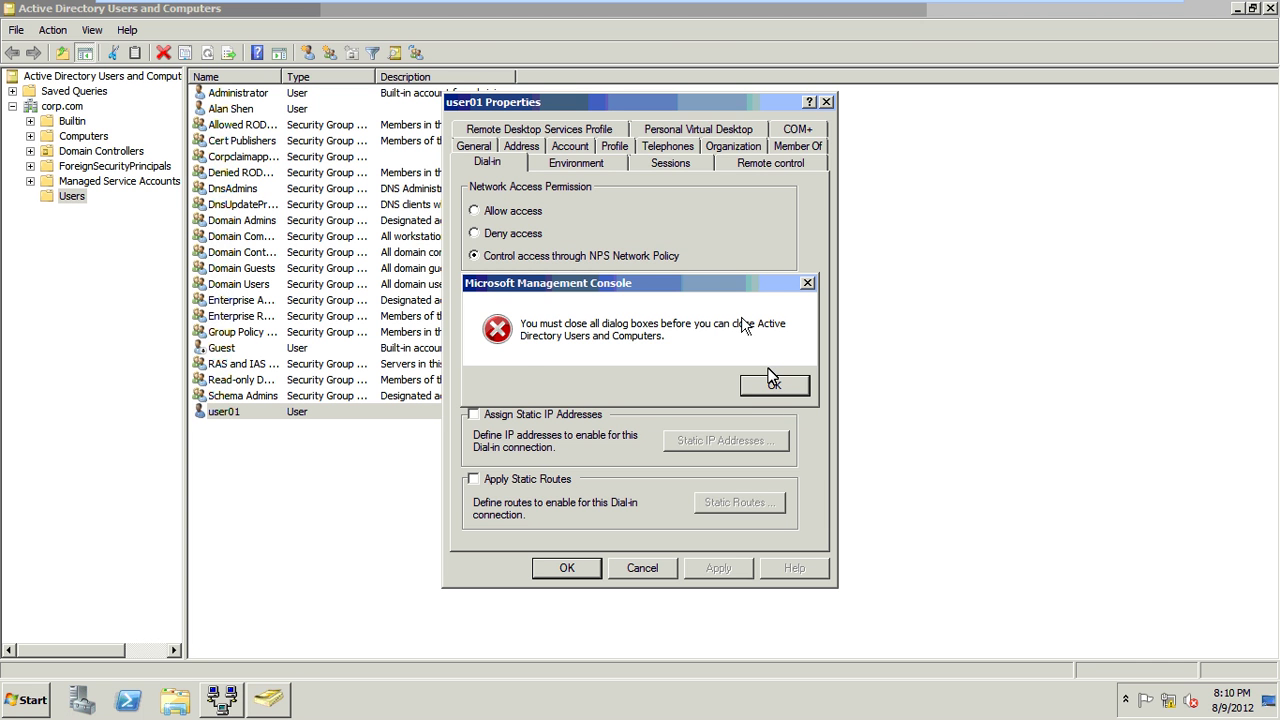
pyautogui.click(775, 387)
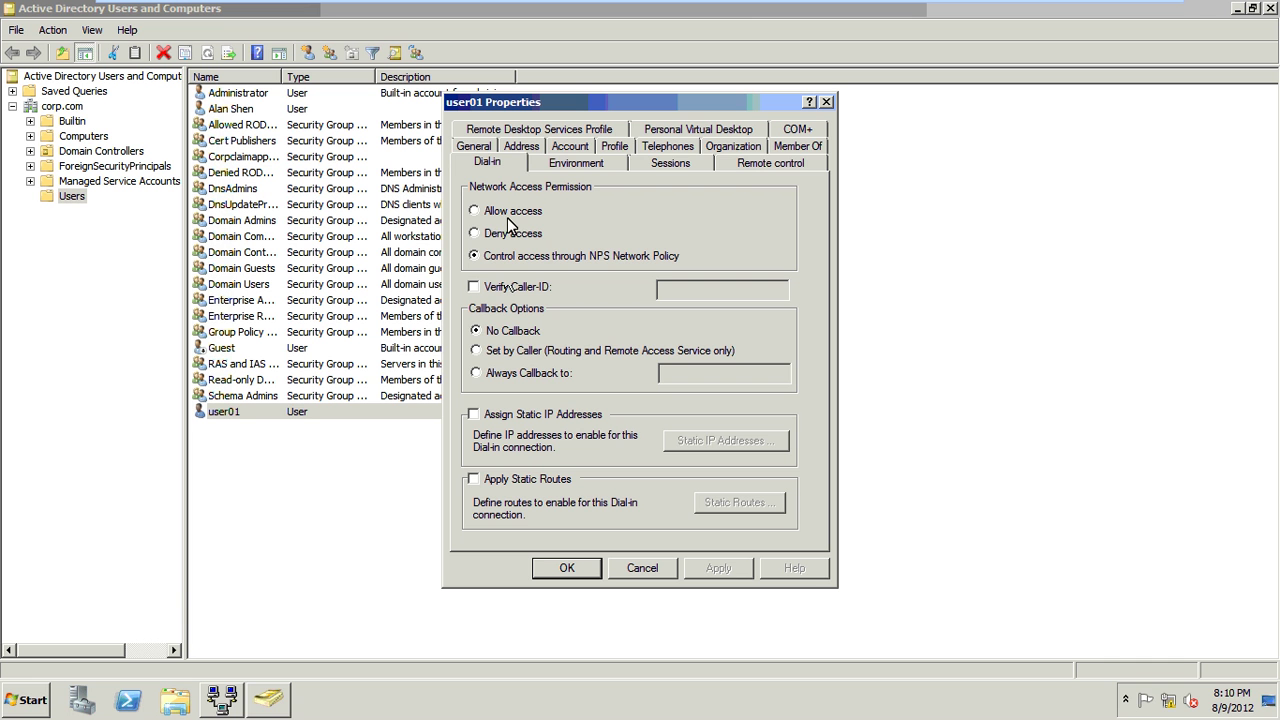
pyautogui.click(513, 226)
pyautogui.moveTo(1084, 4)
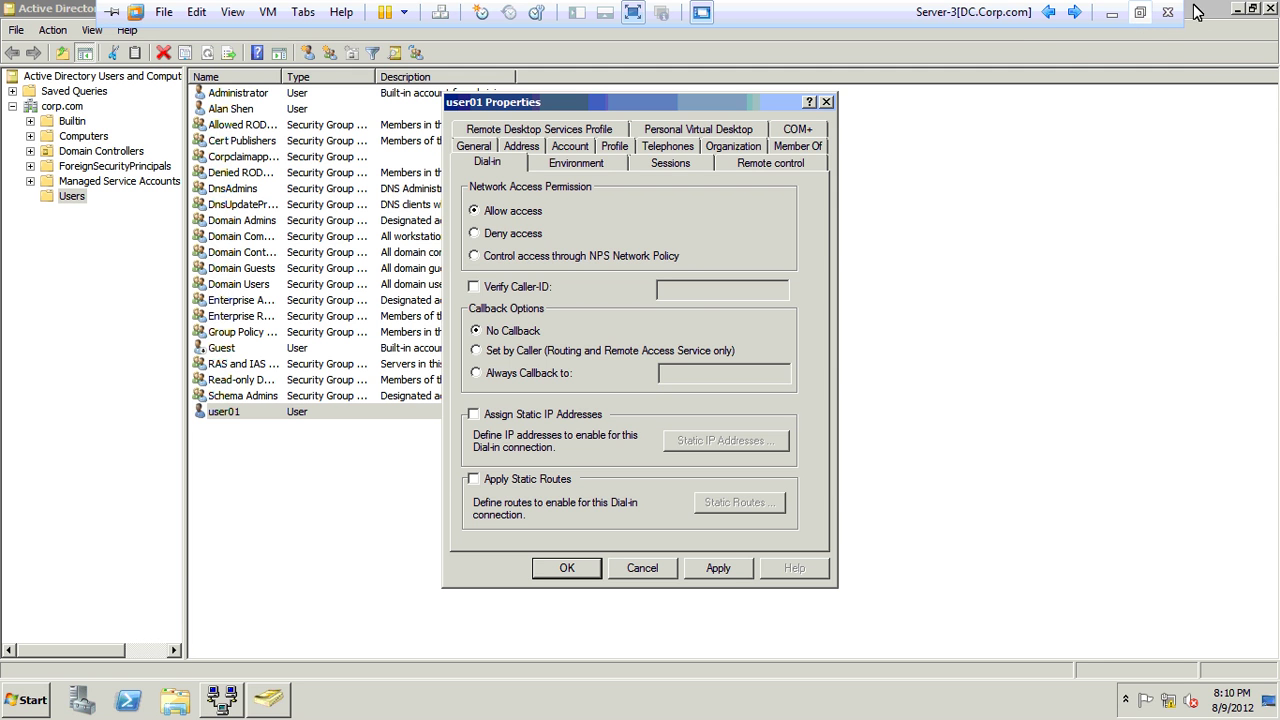
pyautogui.press('super+d')
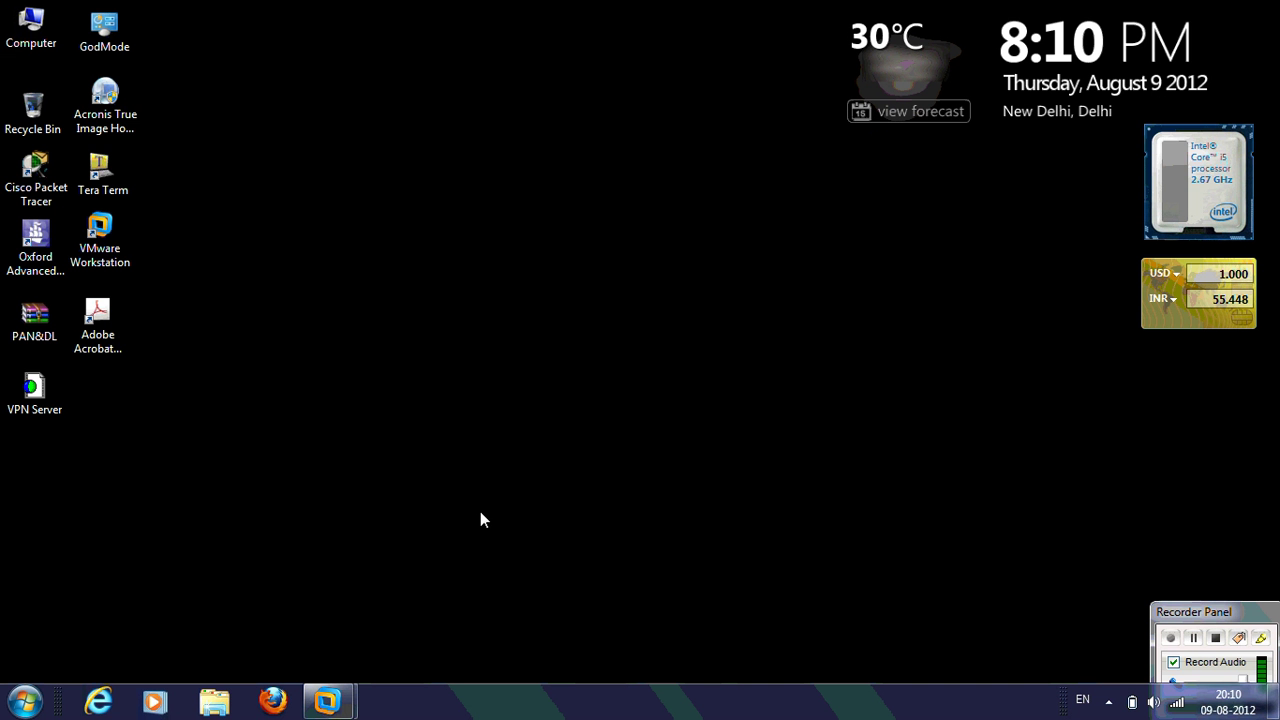
# Start a new workplace connection using a VPN over the Internet connection.
pyautogui.click(1177, 705)
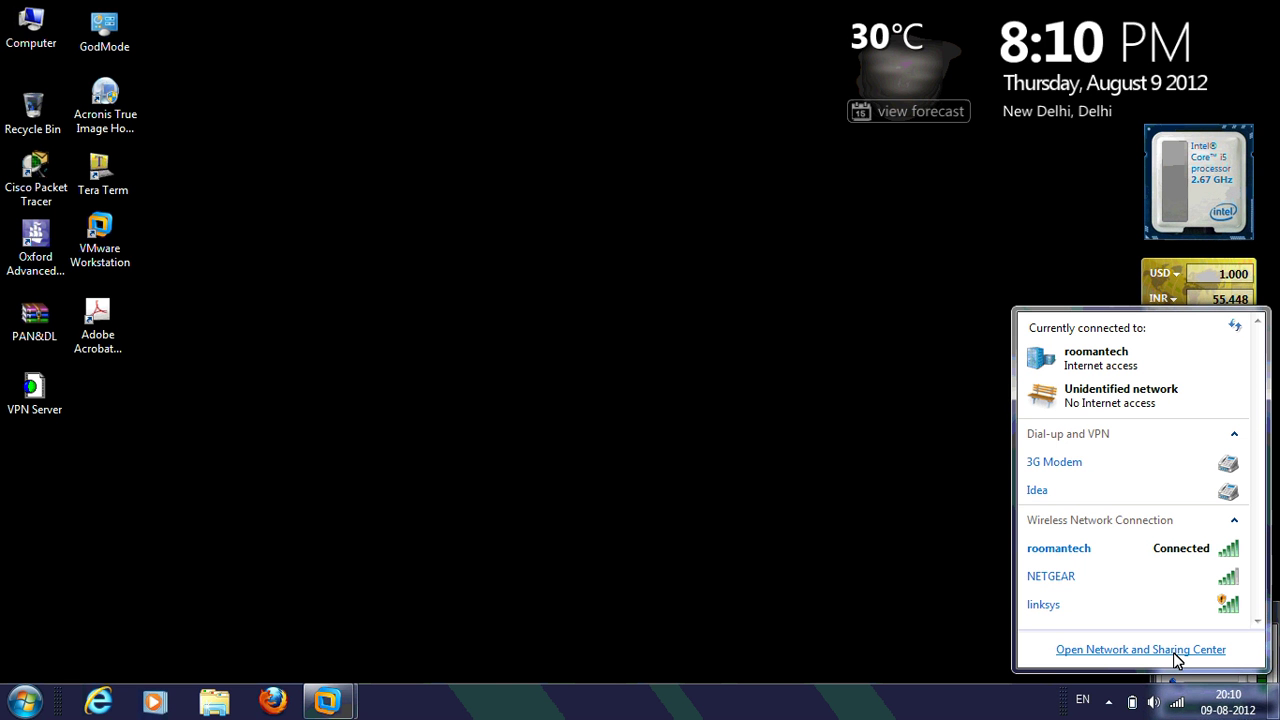
pyautogui.click(1177, 652)
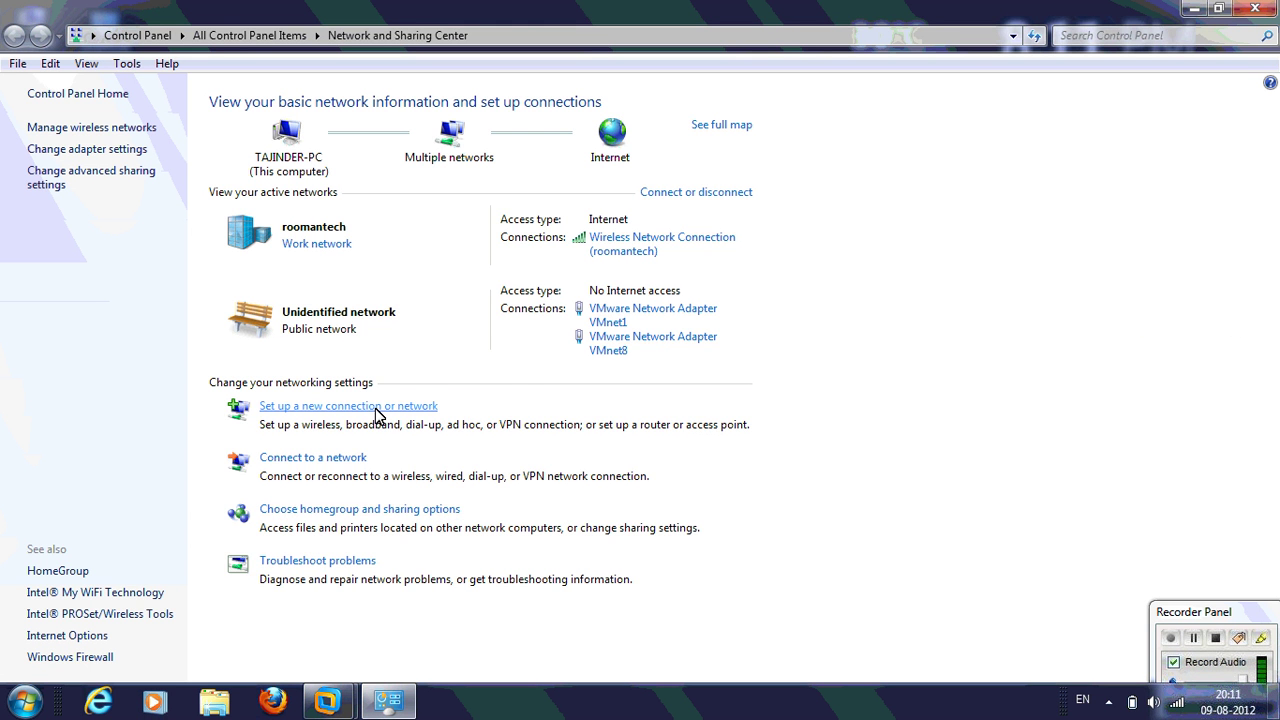
pyautogui.click(376, 408)
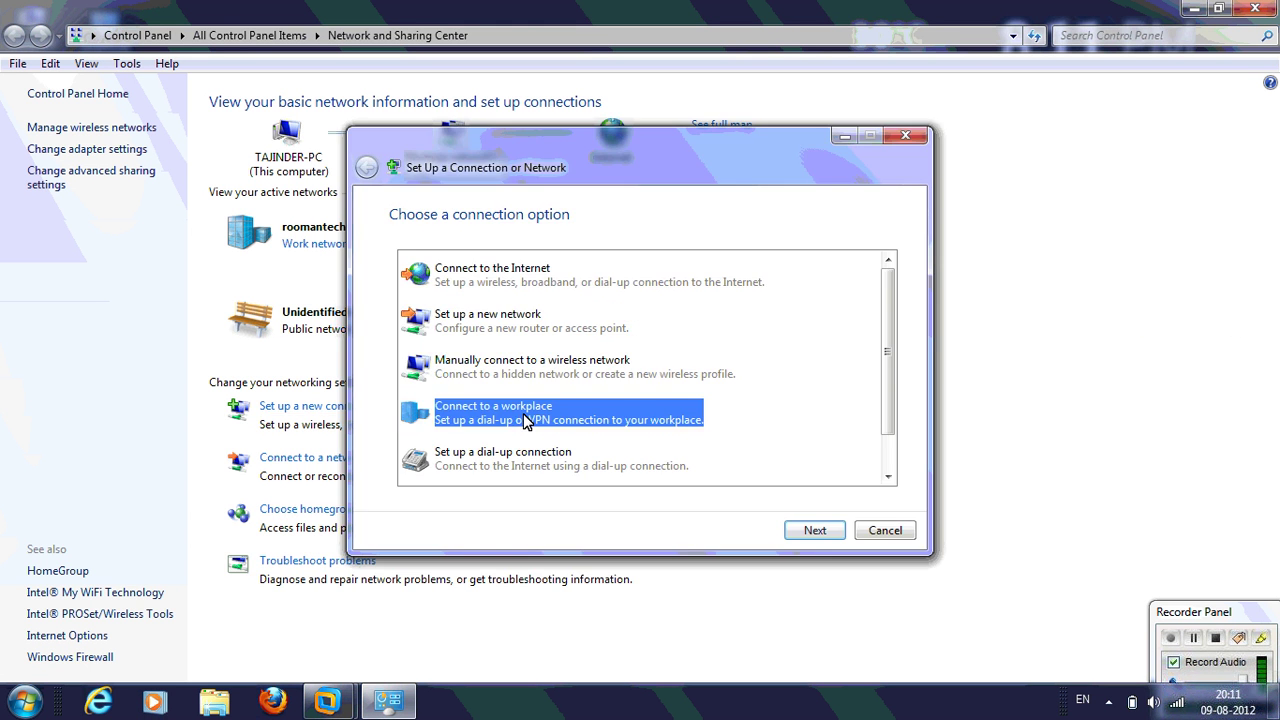
pyautogui.click(807, 534)
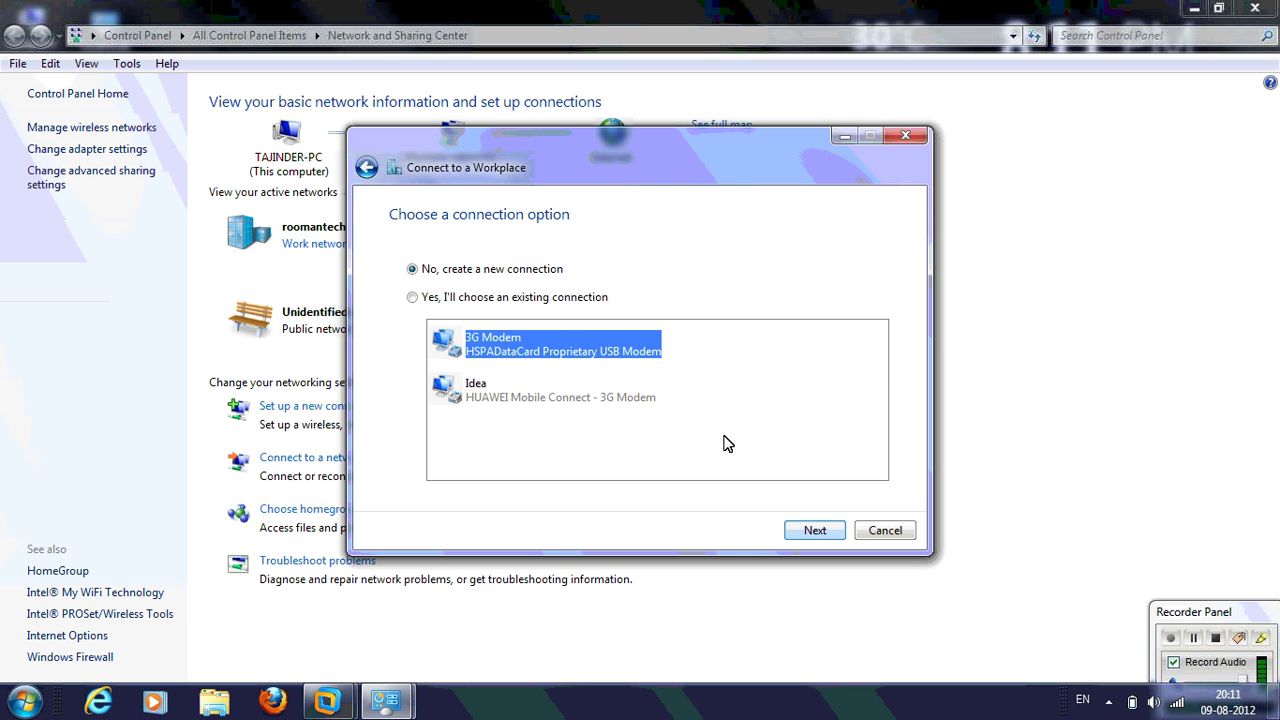
pyautogui.click(817, 538)
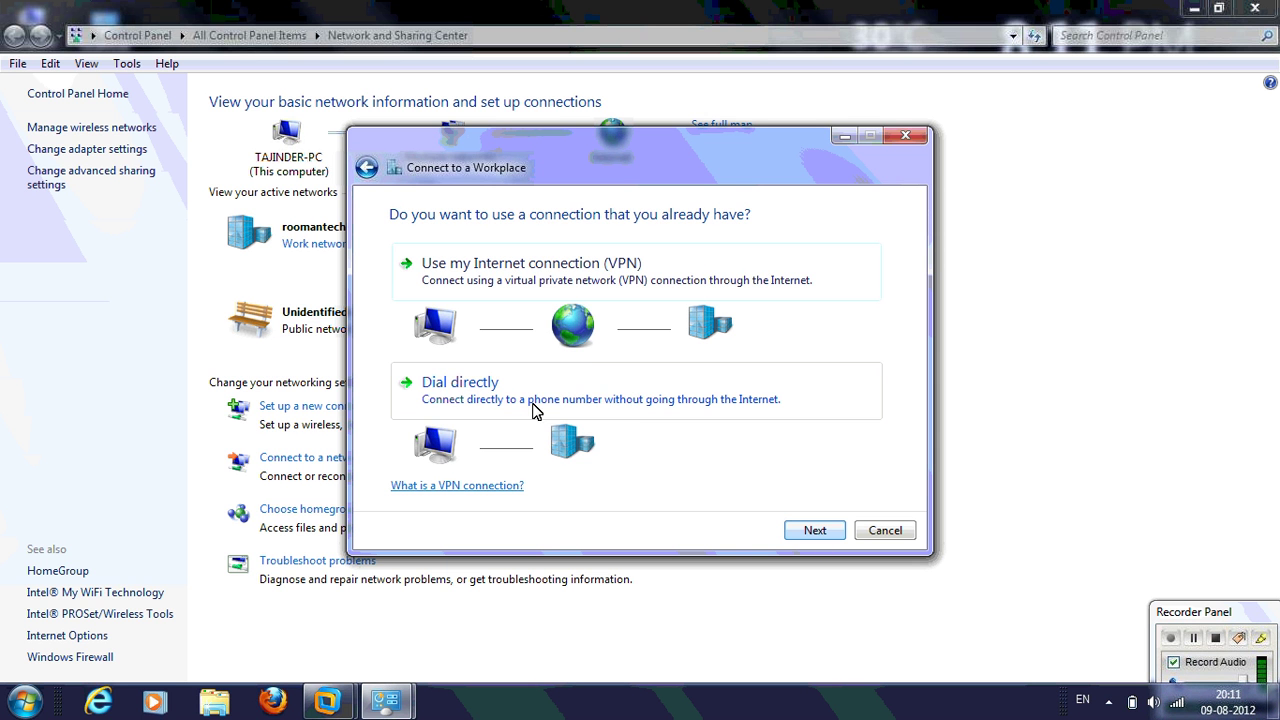
pyautogui.click(568, 286)
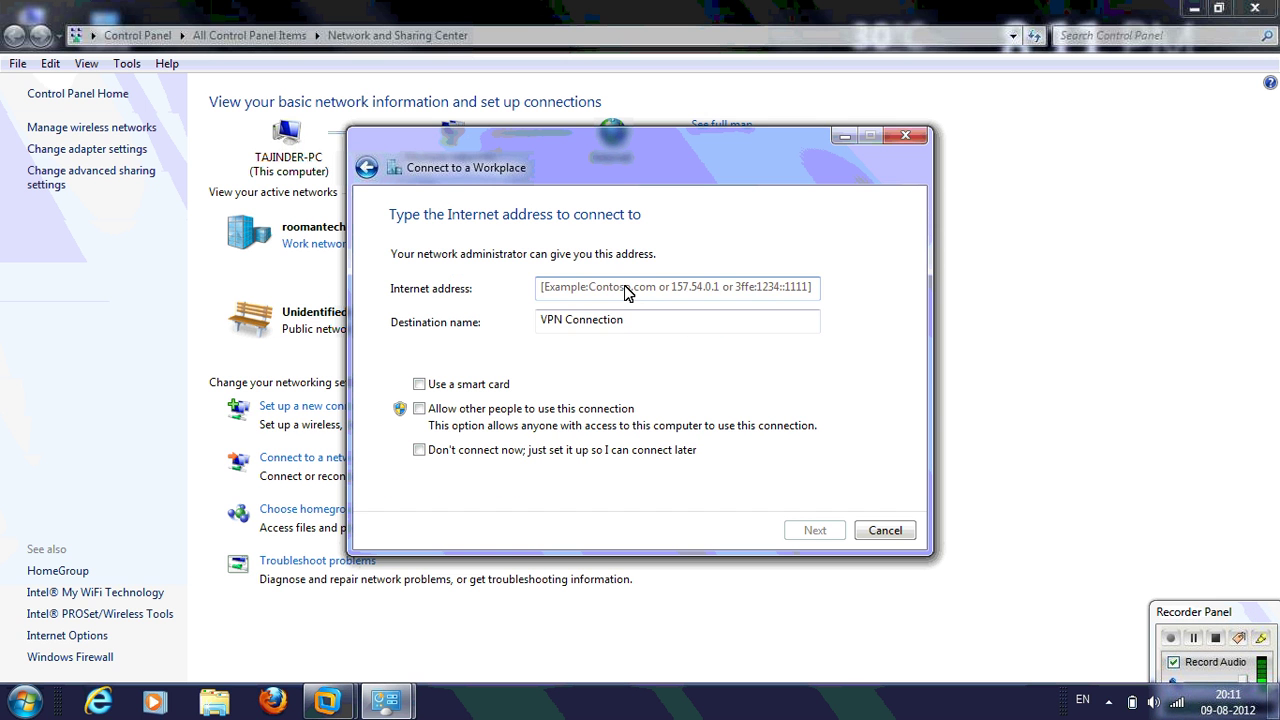
pyautogui.click(626, 290)
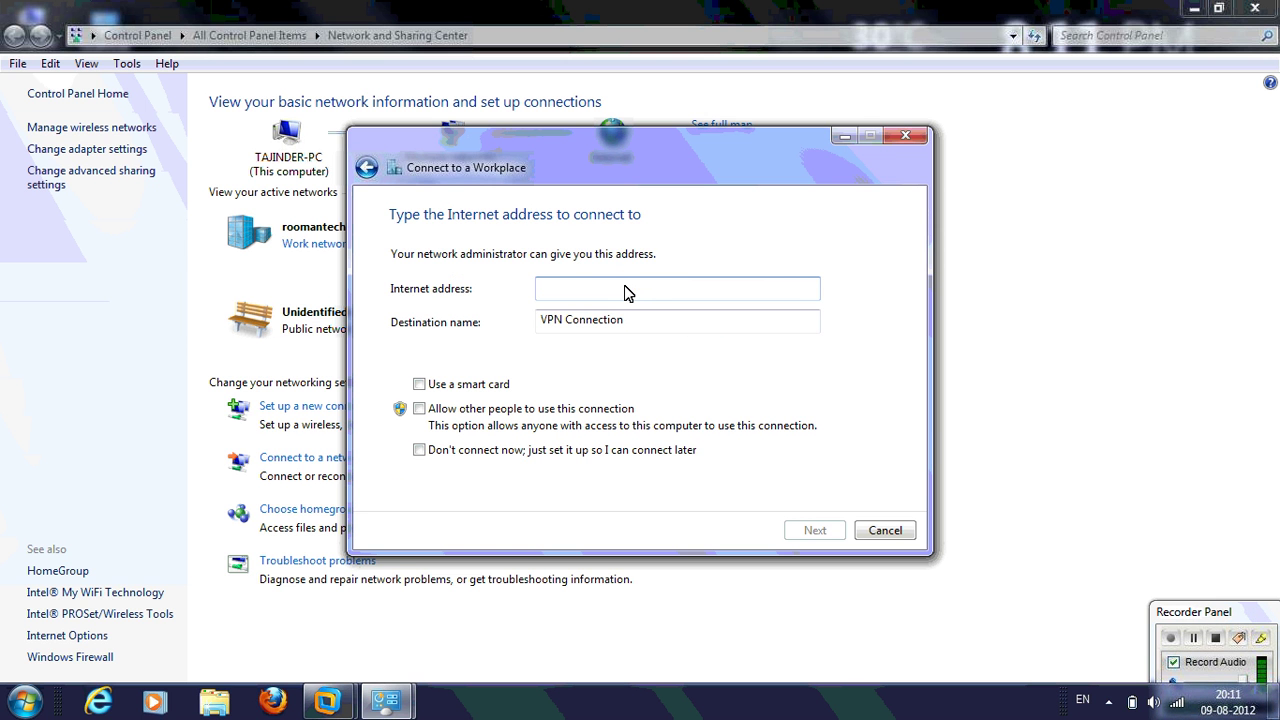
# Ping 192.168.1.3 to test reachability, then enter it as the VPN server address.
pyautogui.press('super+r')
pyautogui.write('ping 192')
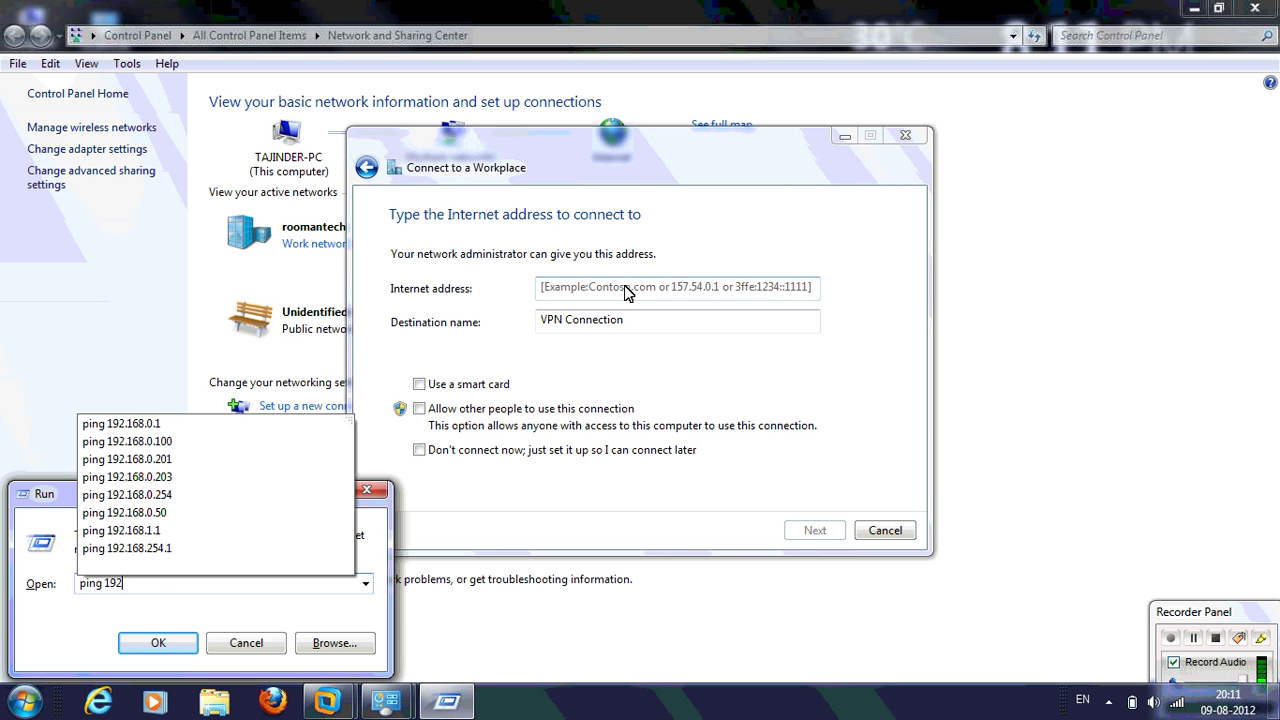
pyautogui.write('.168.1.3')
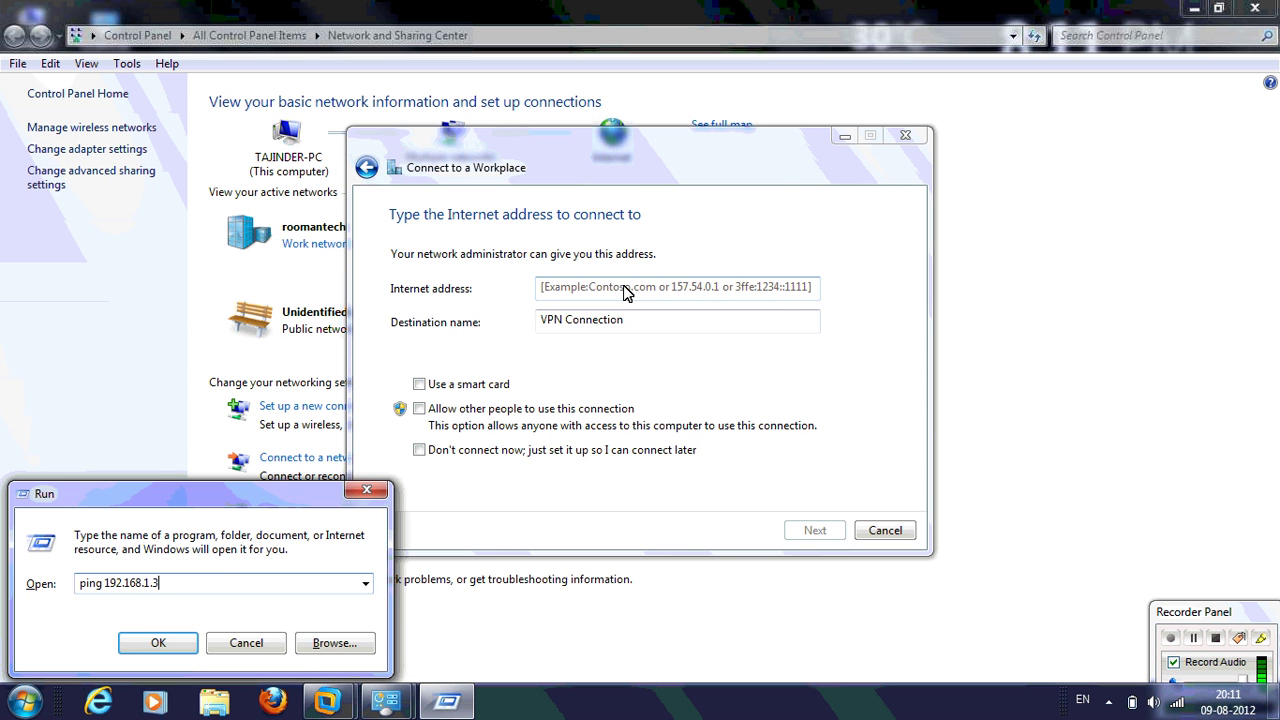
pyautogui.press('Return')
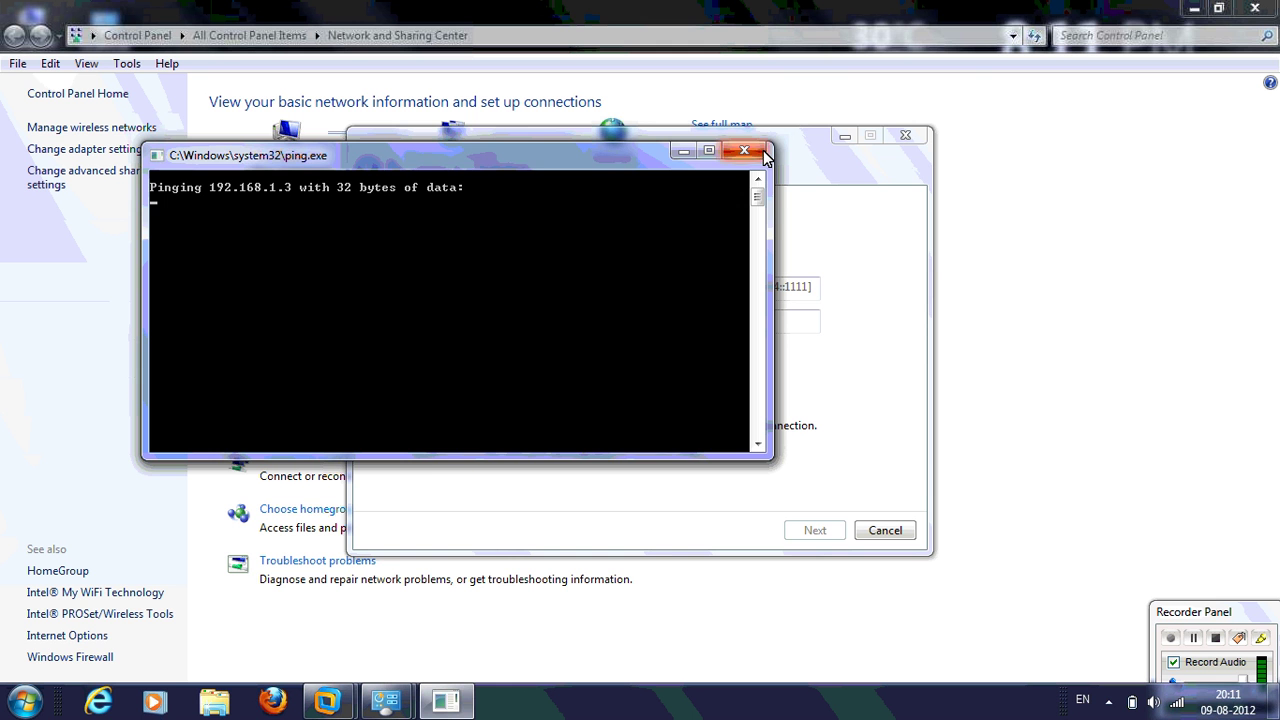
pyautogui.hotkey('ctrl', 'c')
pyautogui.write('1')
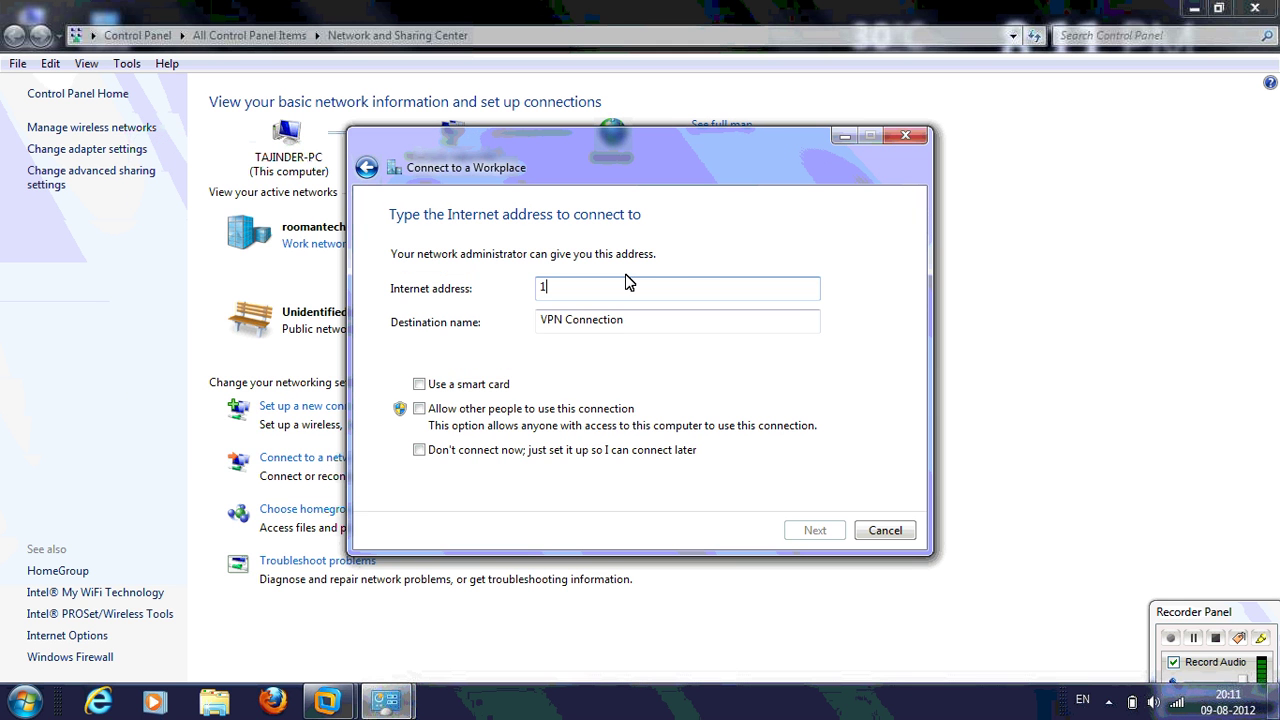
pyautogui.write('92.16')
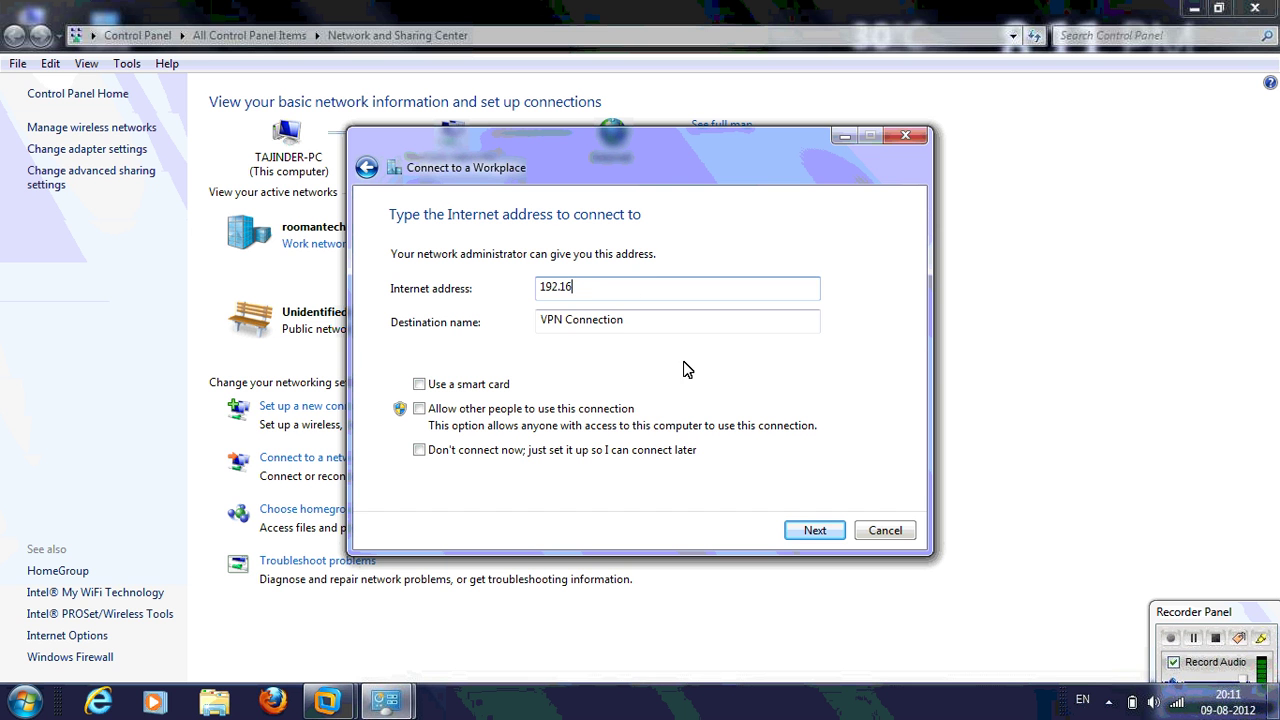
pyautogui.write('8.1.3')
# Sign in as user01 with the account password, show its characters, and connect.
pyautogui.click(801, 531)
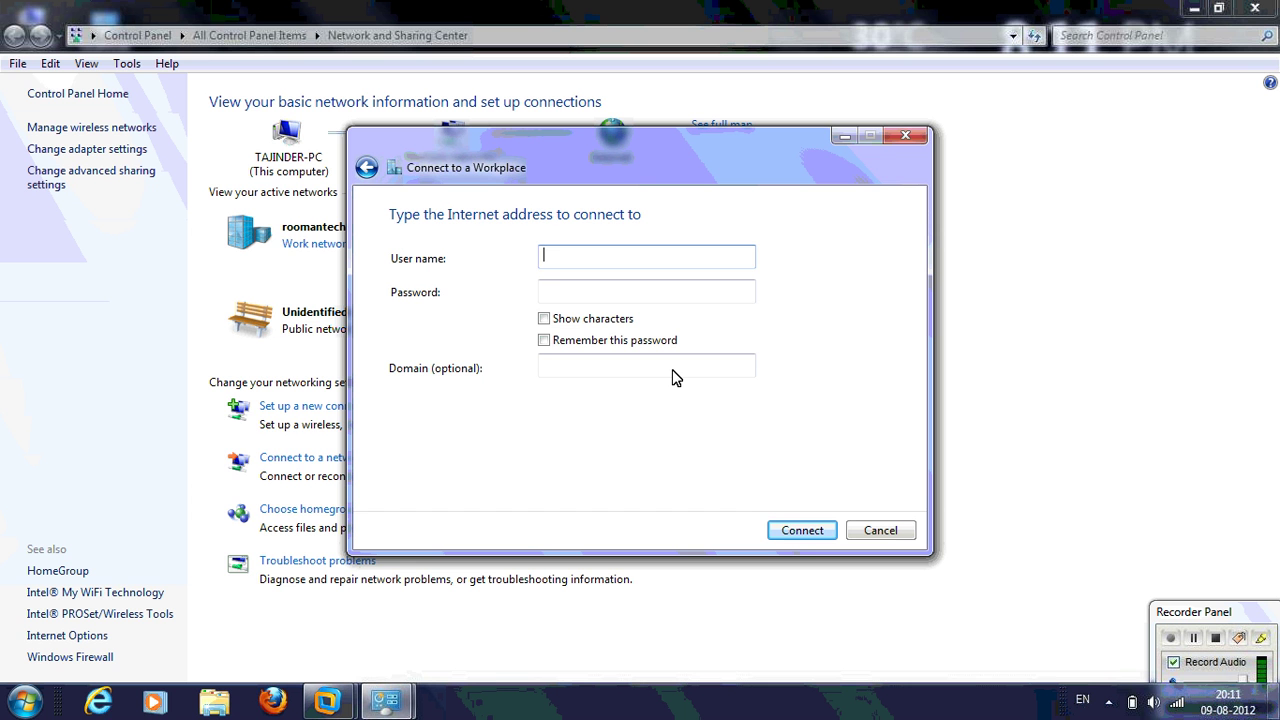
pyautogui.write('user01')
pyautogui.press('Tab')
pyautogui.write('asd-123')
pyautogui.click(625, 319)
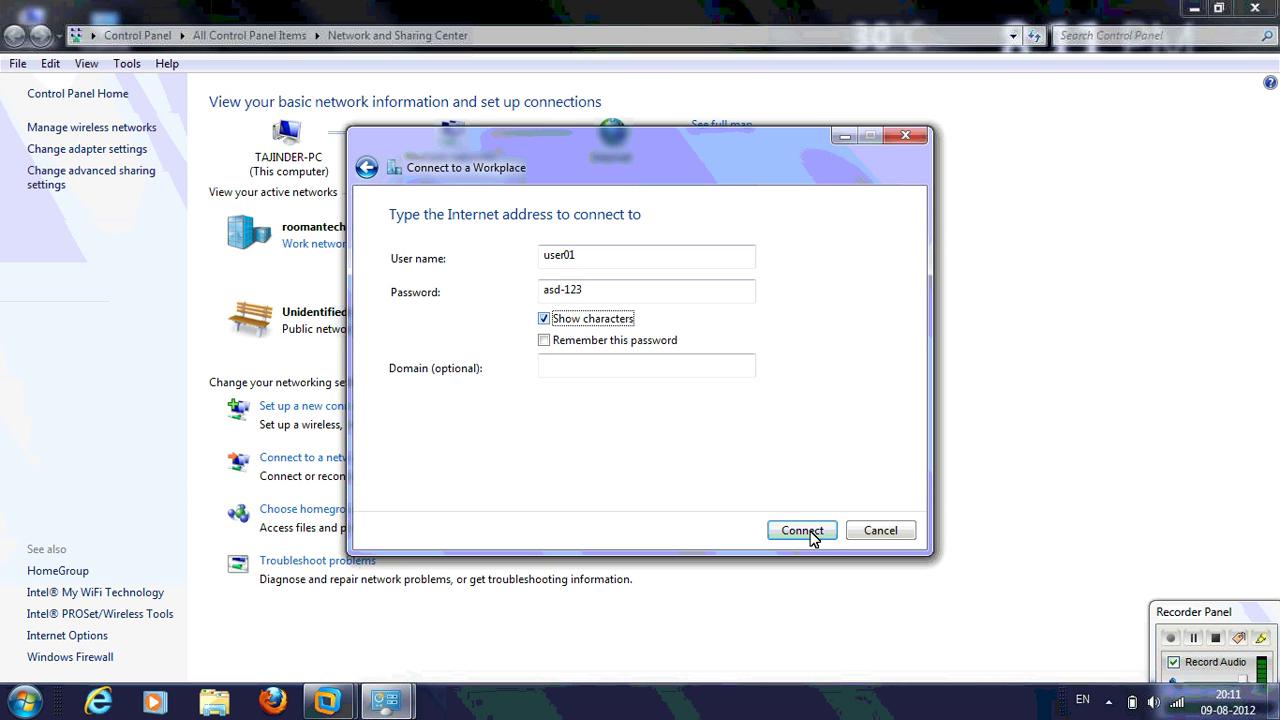
pyautogui.click(810, 531)
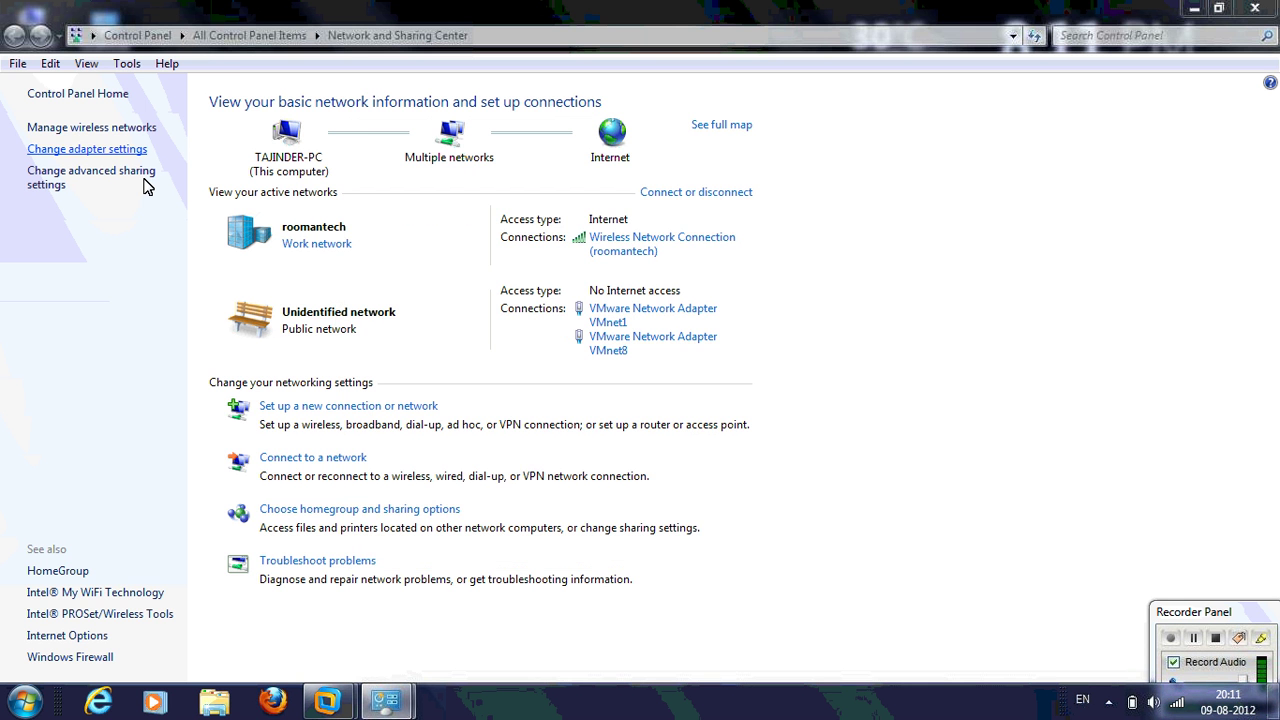
# Check VPN Connection details: IPv4 192.168.1.16, DNS 192.168.1.10, then close both windows.
pyautogui.rightClick(147, 182)
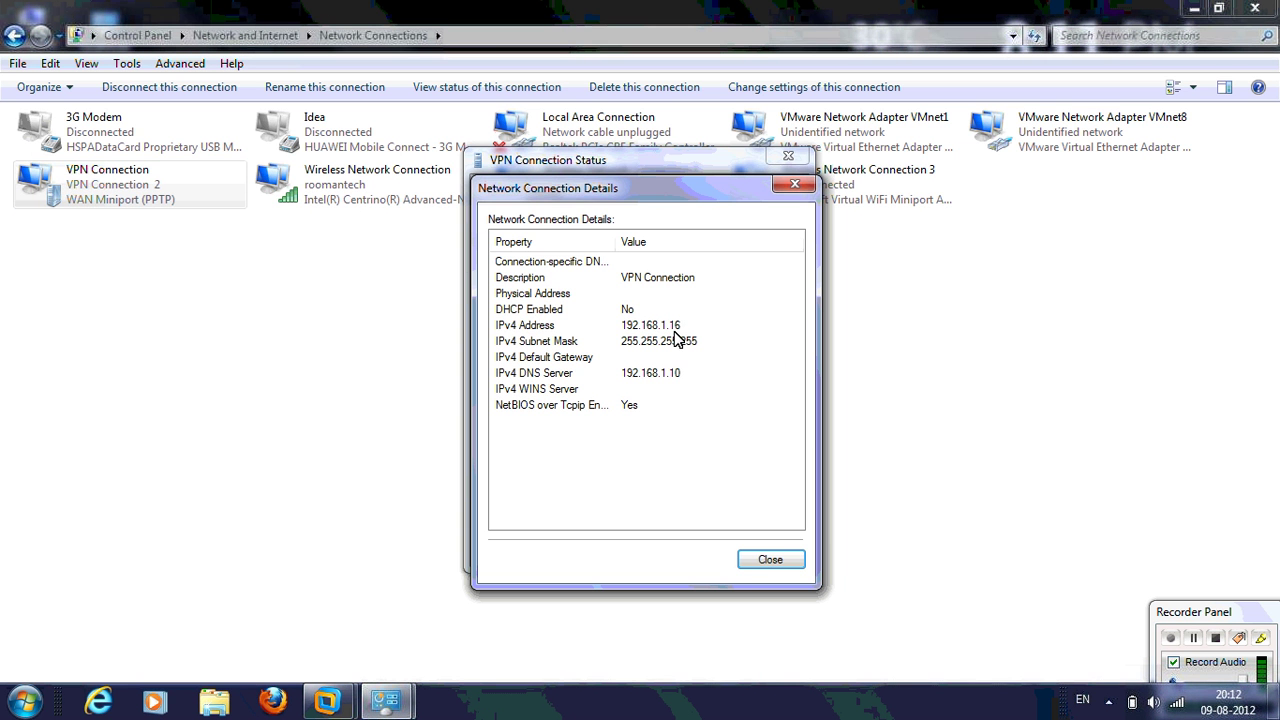
pyautogui.click(676, 330)
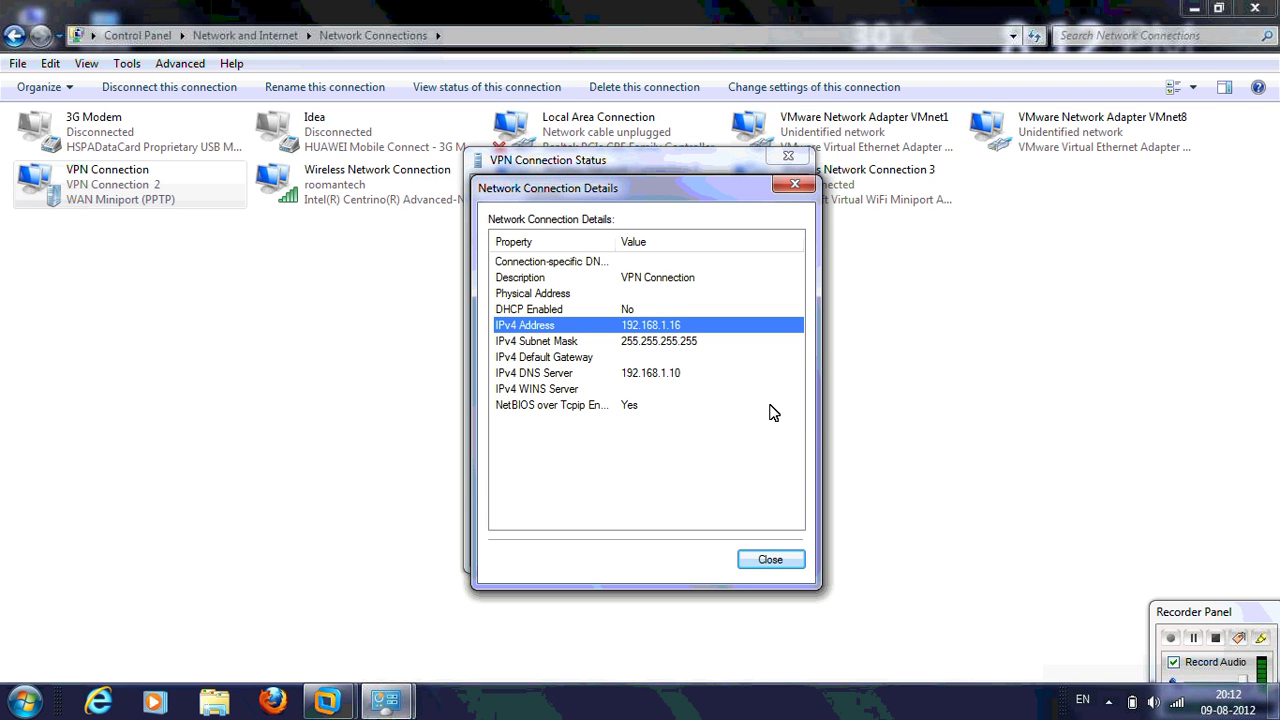
pyautogui.click(650, 376)
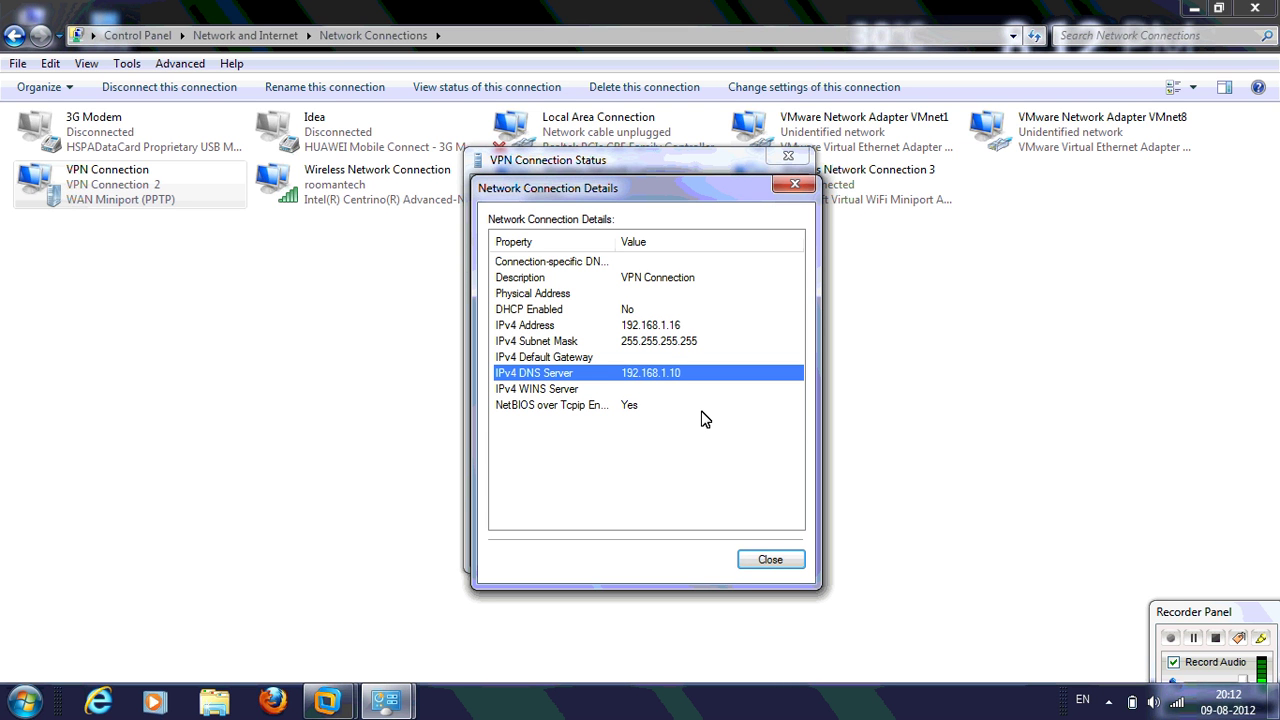
pyautogui.click(770, 560)
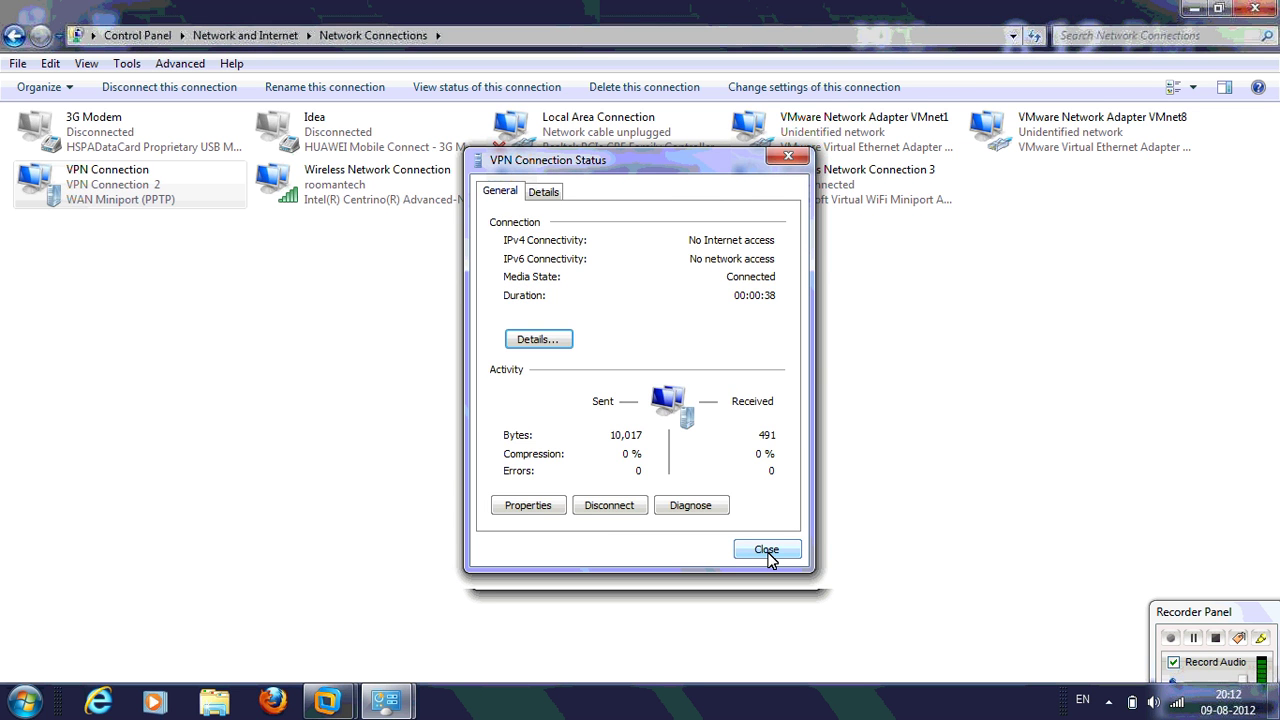
pyautogui.click(609, 505)
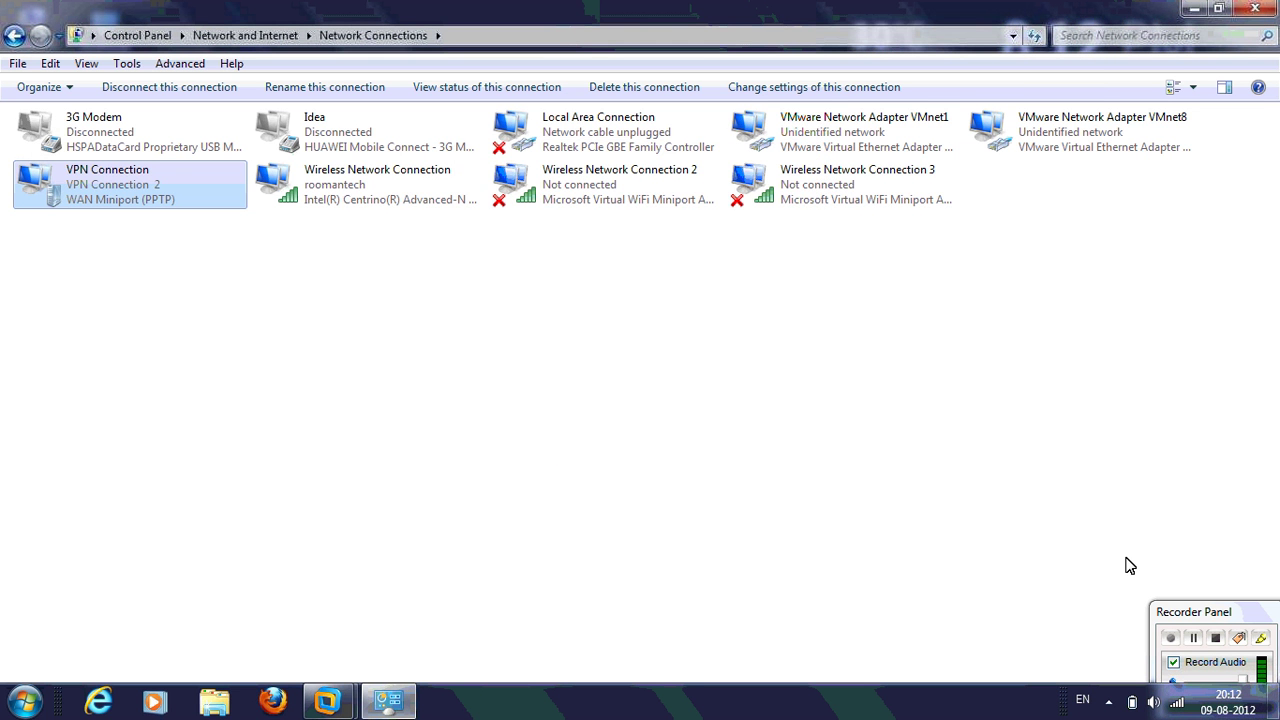